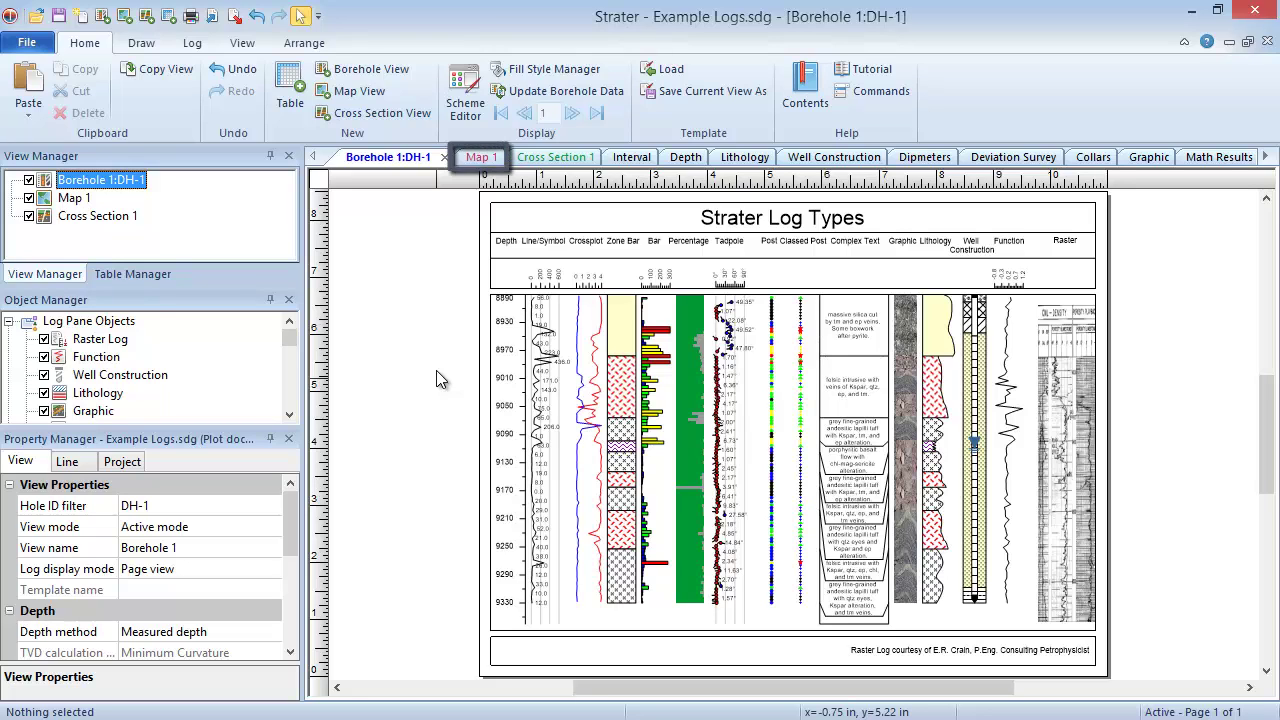
# - Switch to Map 1 and enlarge the Object Manager to list DH-2, DH-1 and DH-1 - DH-2
pyautogui.click(466, 158)
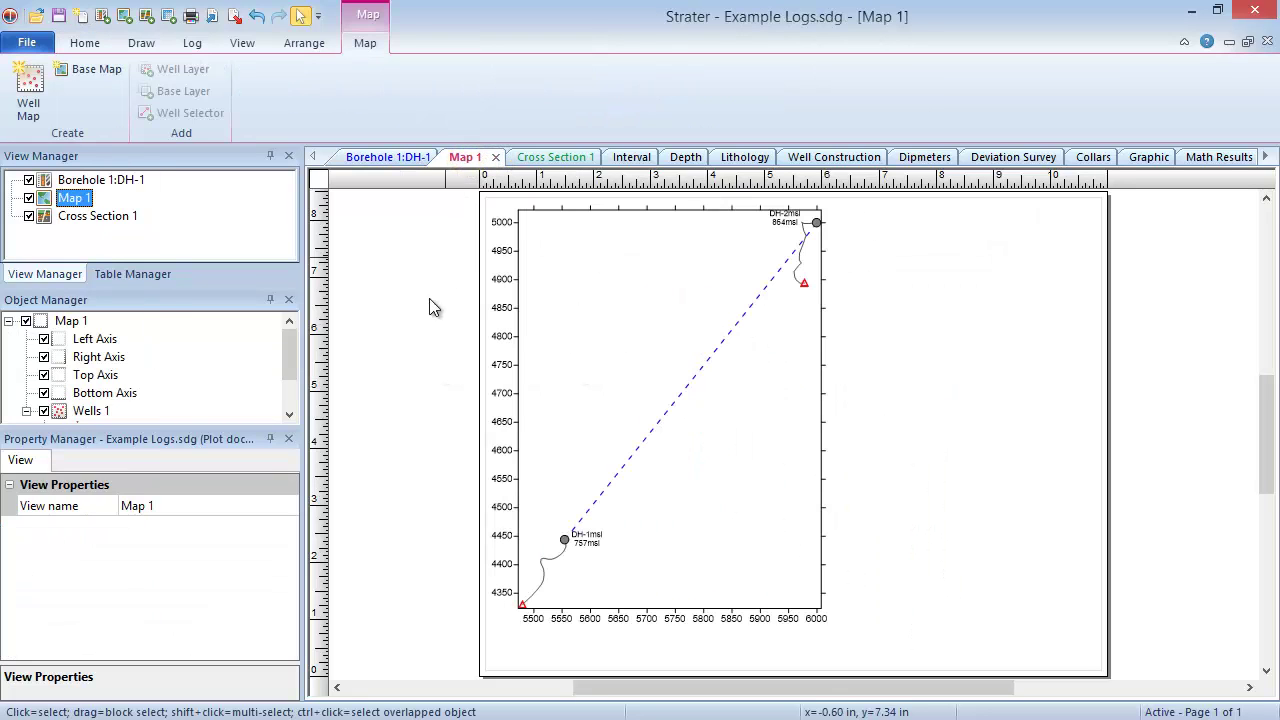
pyautogui.moveTo(237, 427); pyautogui.dragTo(234, 531)
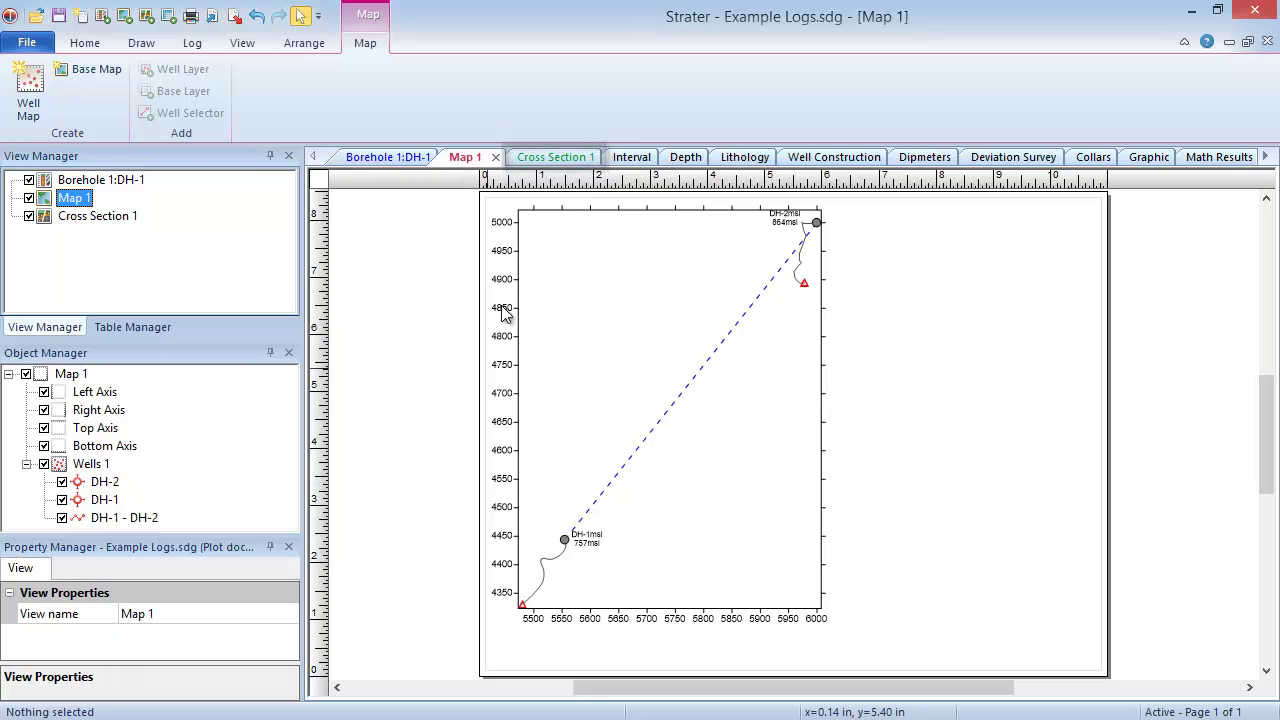
# - Switch to Cross Section 1 to see the lithology layers correlated between DH-1 and DH-2
pyautogui.click(540, 157)
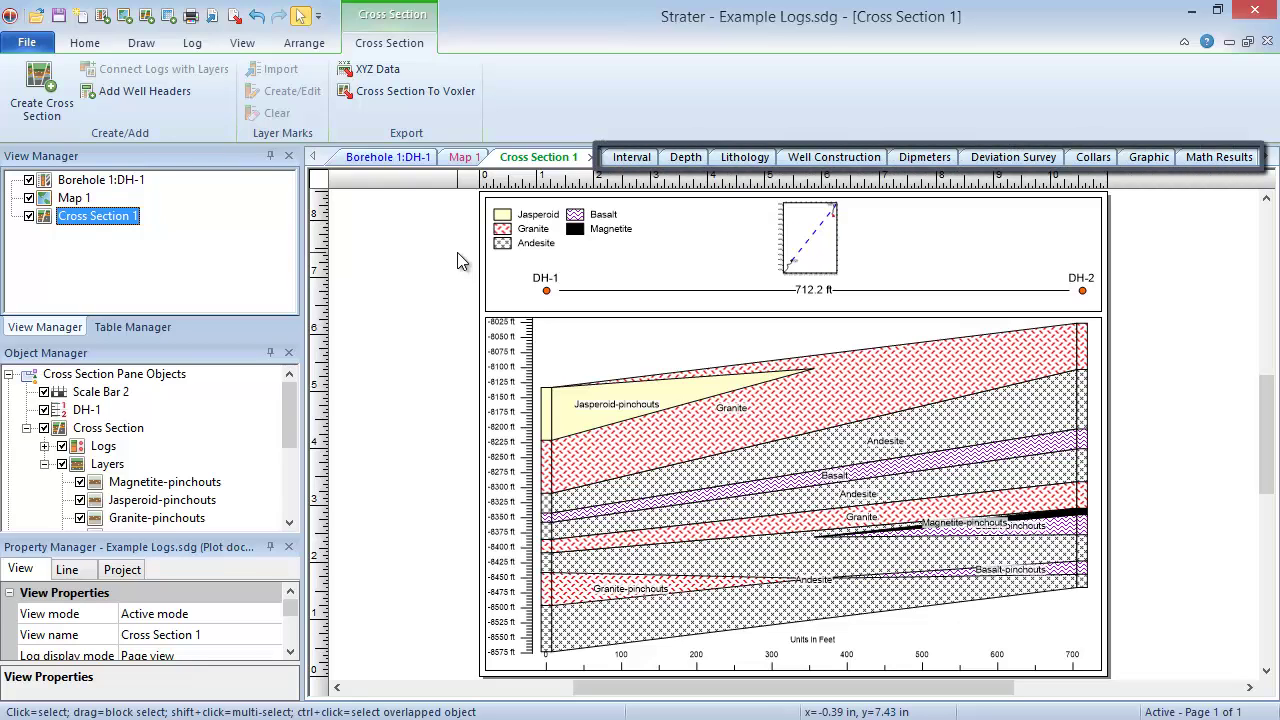
# - Review the Lithology worksheet, then go back to the Borehole 1:DH-1 log view
pyautogui.click(720, 162)
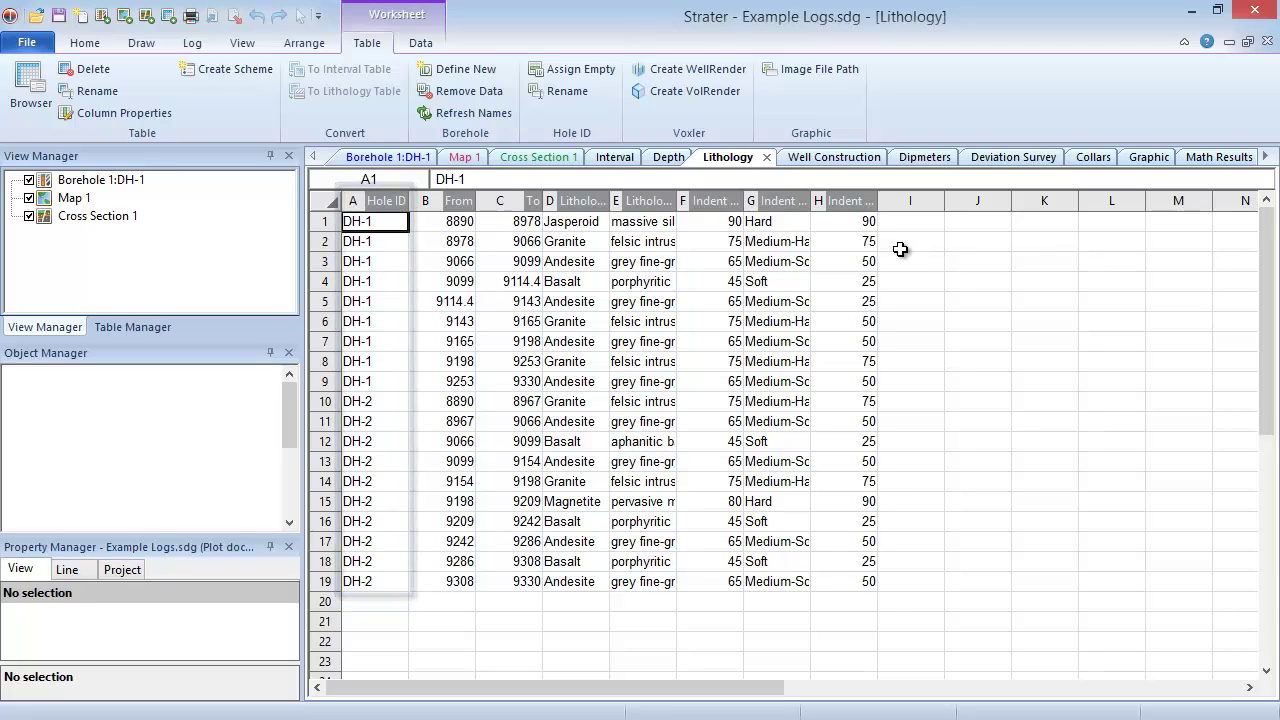
pyautogui.click(391, 159)
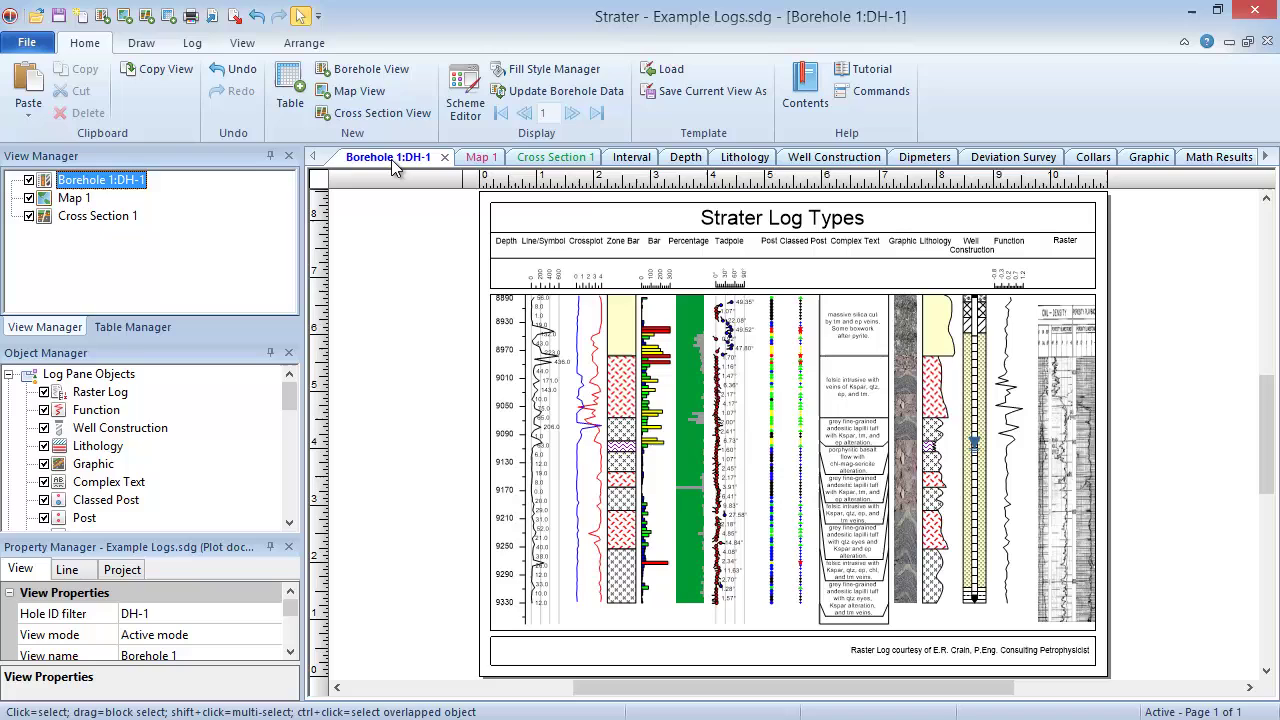
pyautogui.click(245, 44)
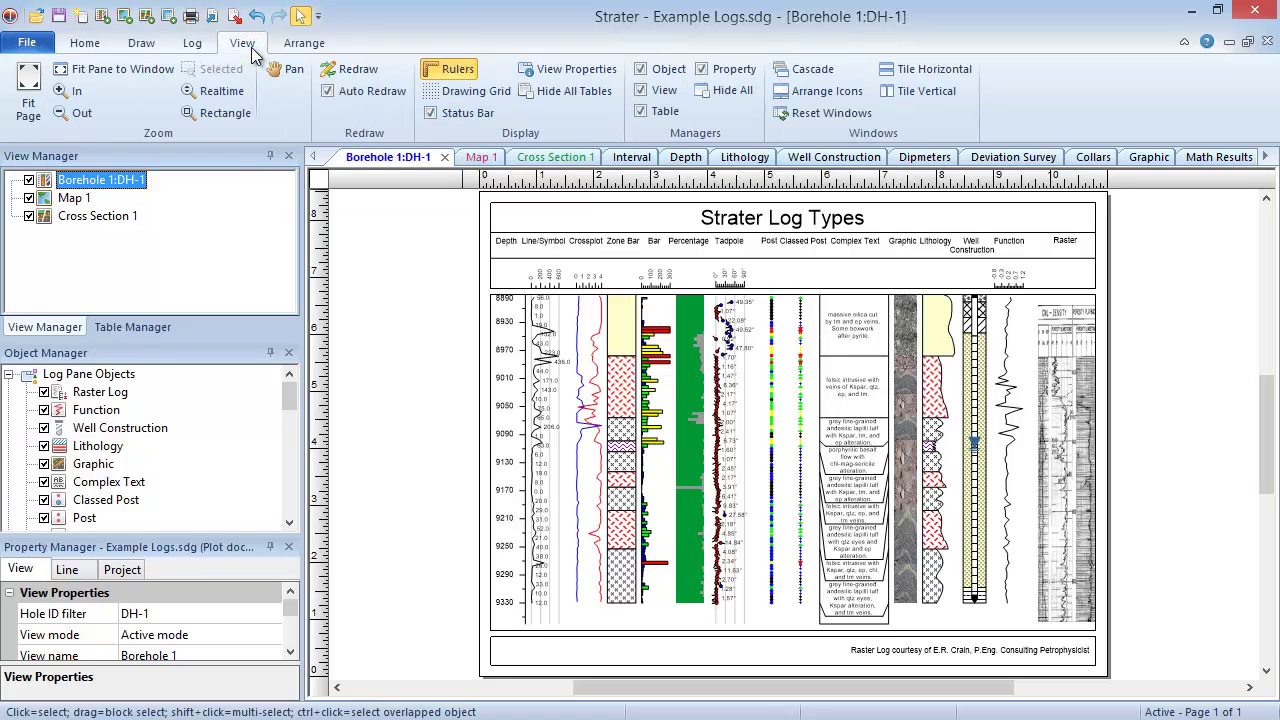
pyautogui.click(702, 70)
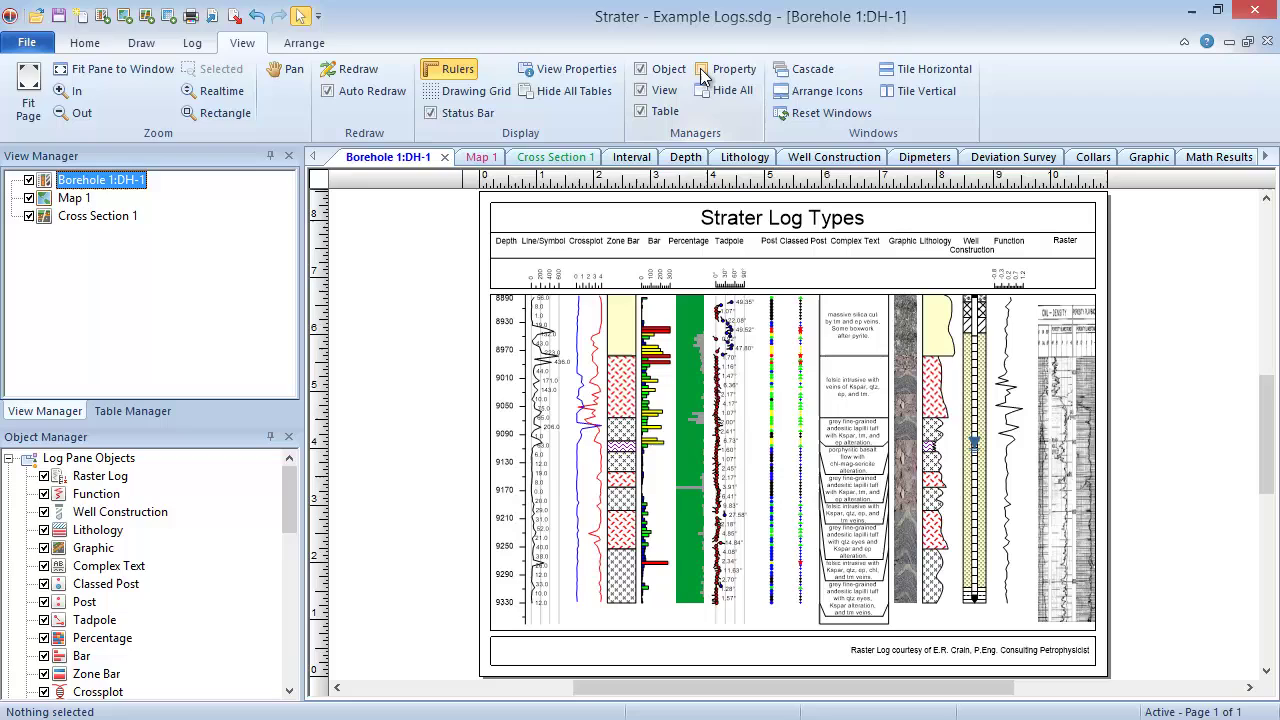
pyautogui.click(703, 70)
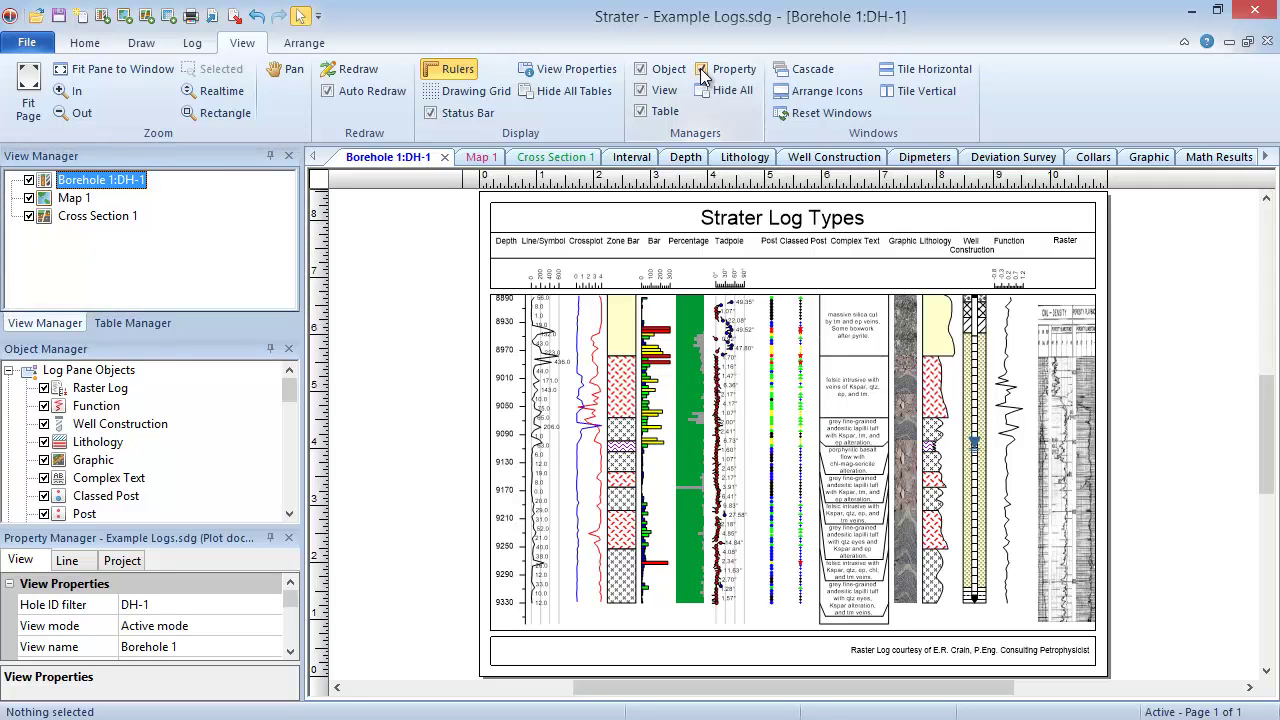
# - Move Cross Section 1 to the top of the View Manager list and close its view
pyautogui.click(88, 204)
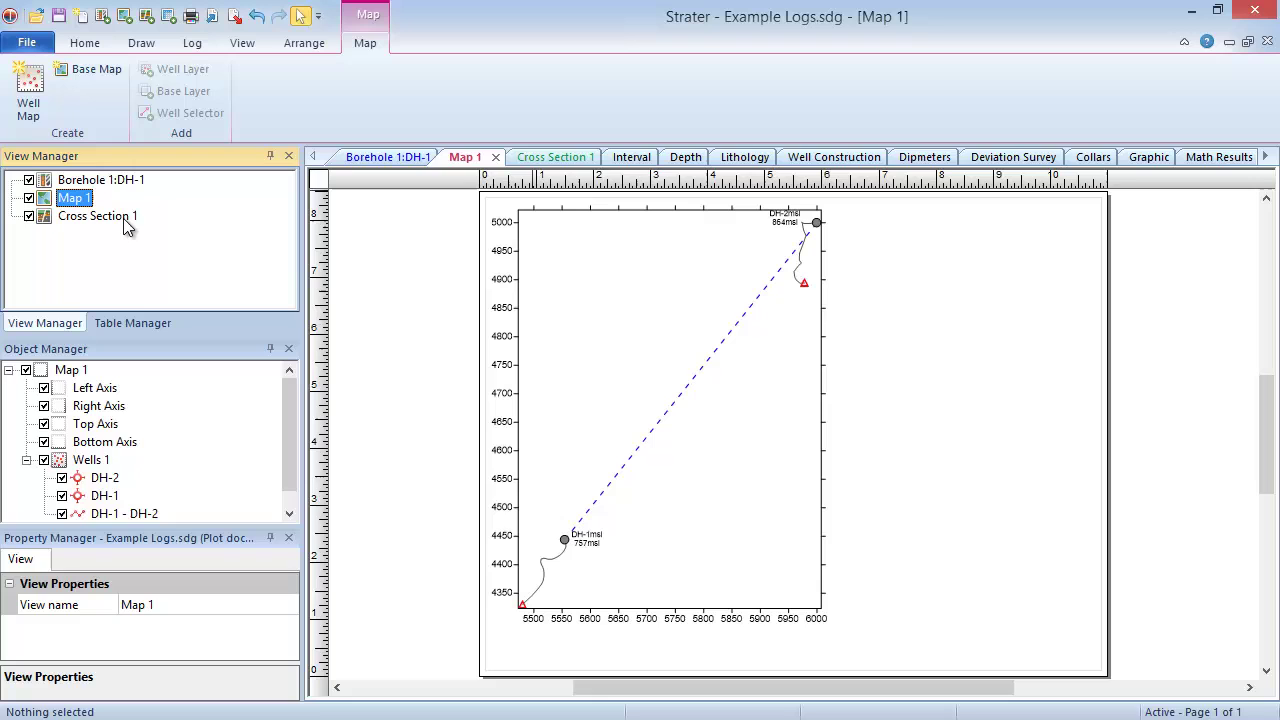
pyautogui.moveTo(117, 210); pyautogui.dragTo(134, 178)
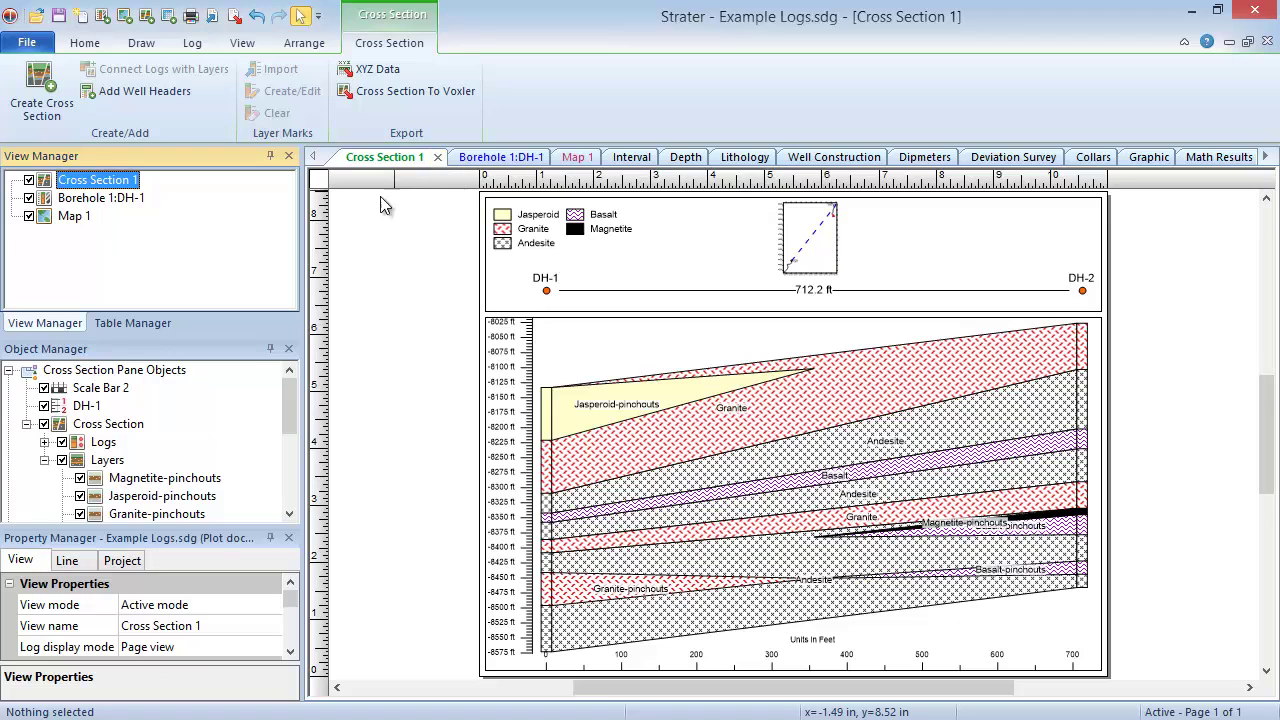
pyautogui.click(29, 181)
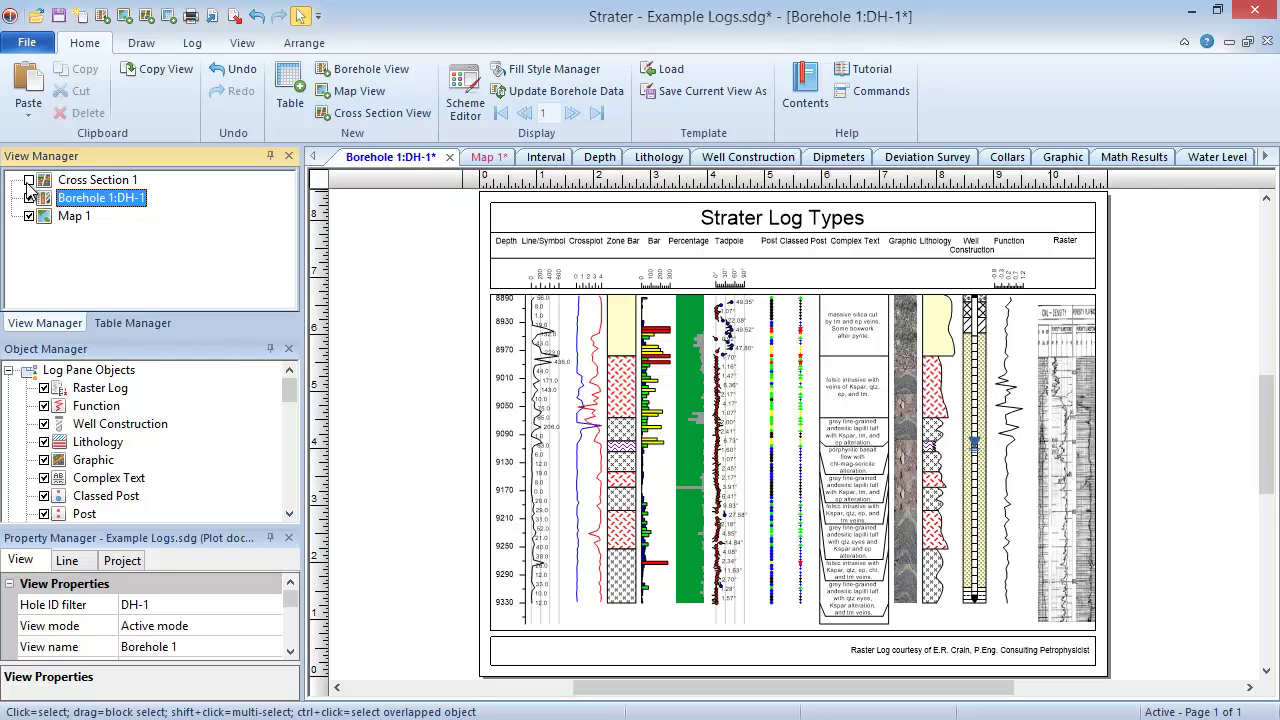
# - Reopen Cross Section 1 and add a new empty Borehole 2 view from the View Manager
pyautogui.click(29, 181)
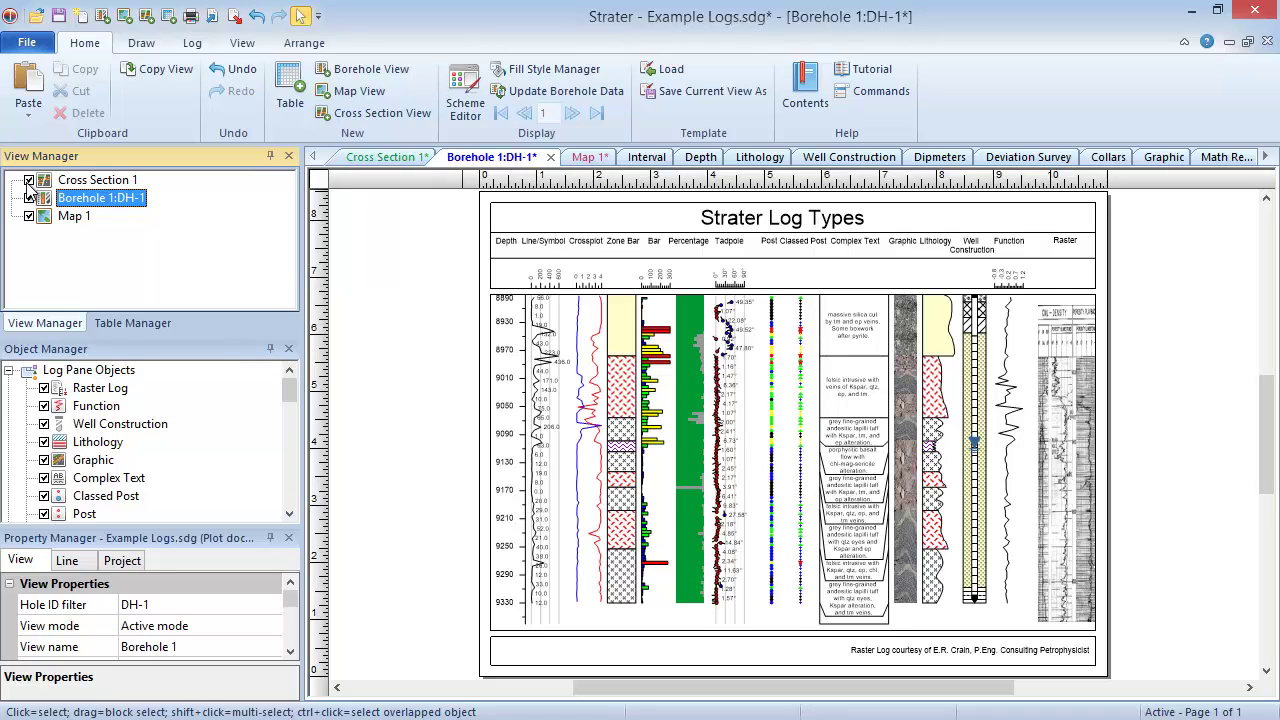
pyautogui.rightClick(184, 232)
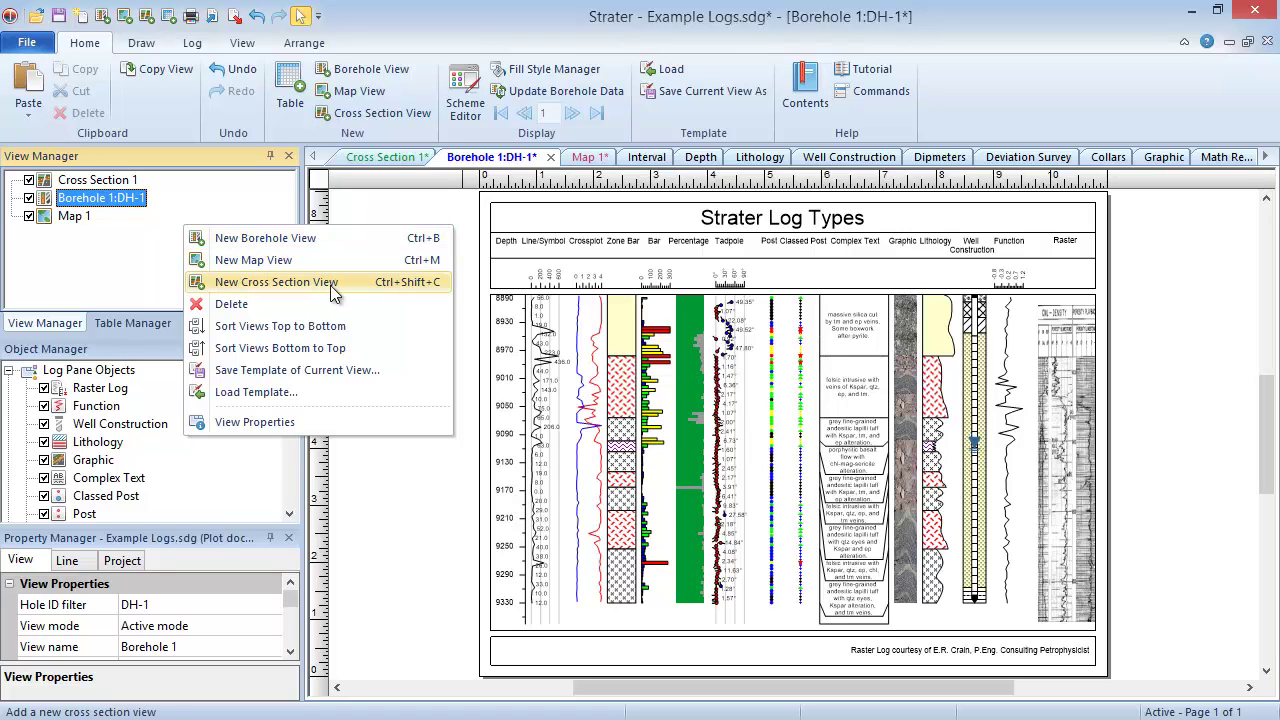
pyautogui.click(335, 235)
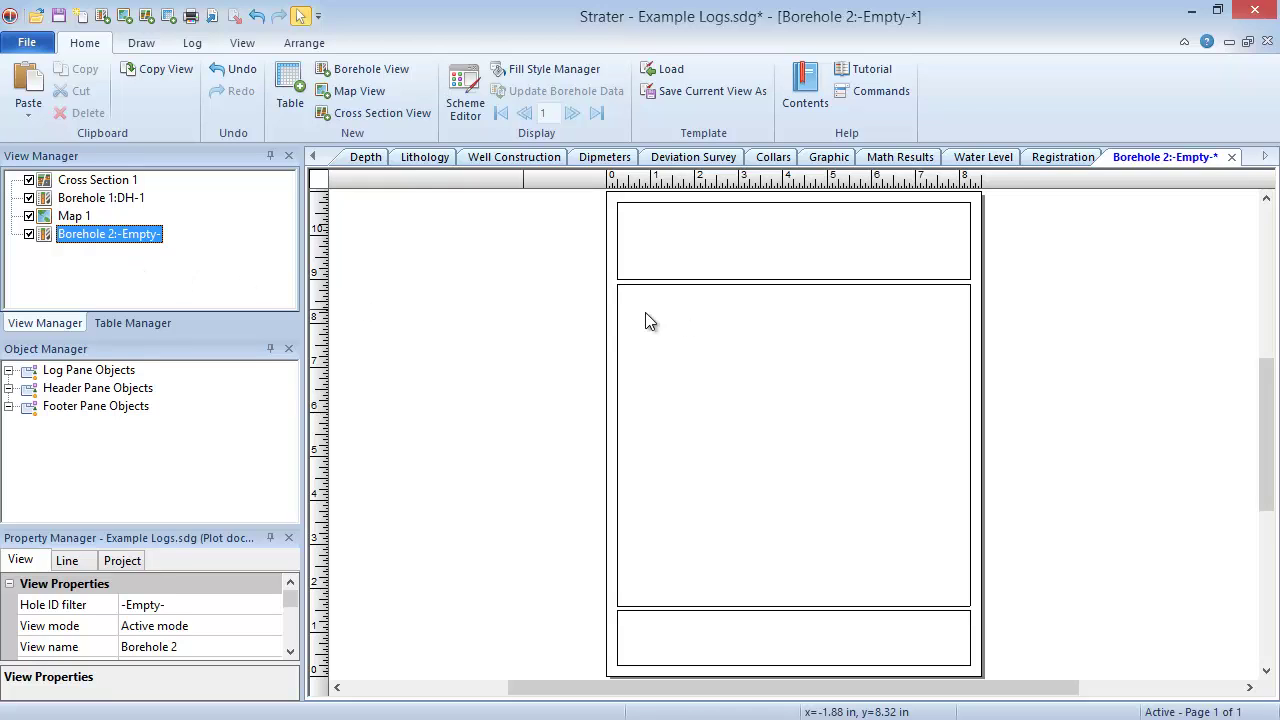
# - Delete the empty Borehole 2 view through its View Manager context menu
pyautogui.rightClick(1141, 166)
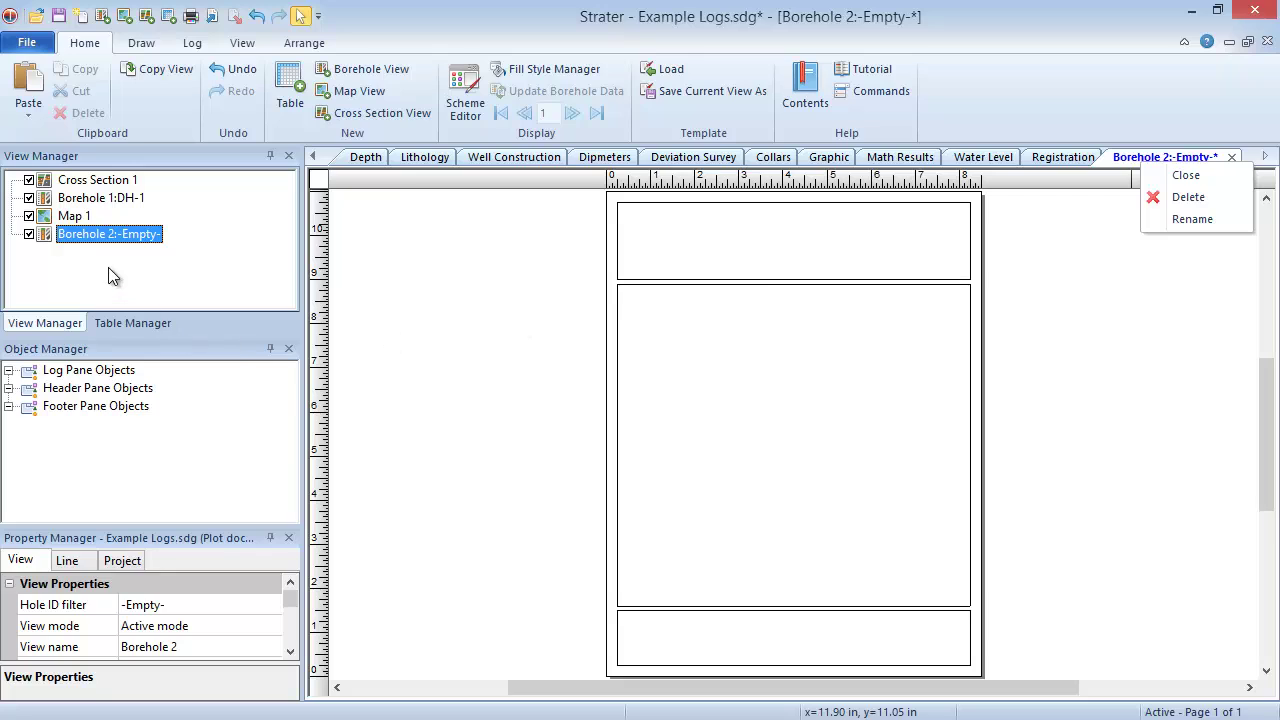
pyautogui.rightClick(118, 236)
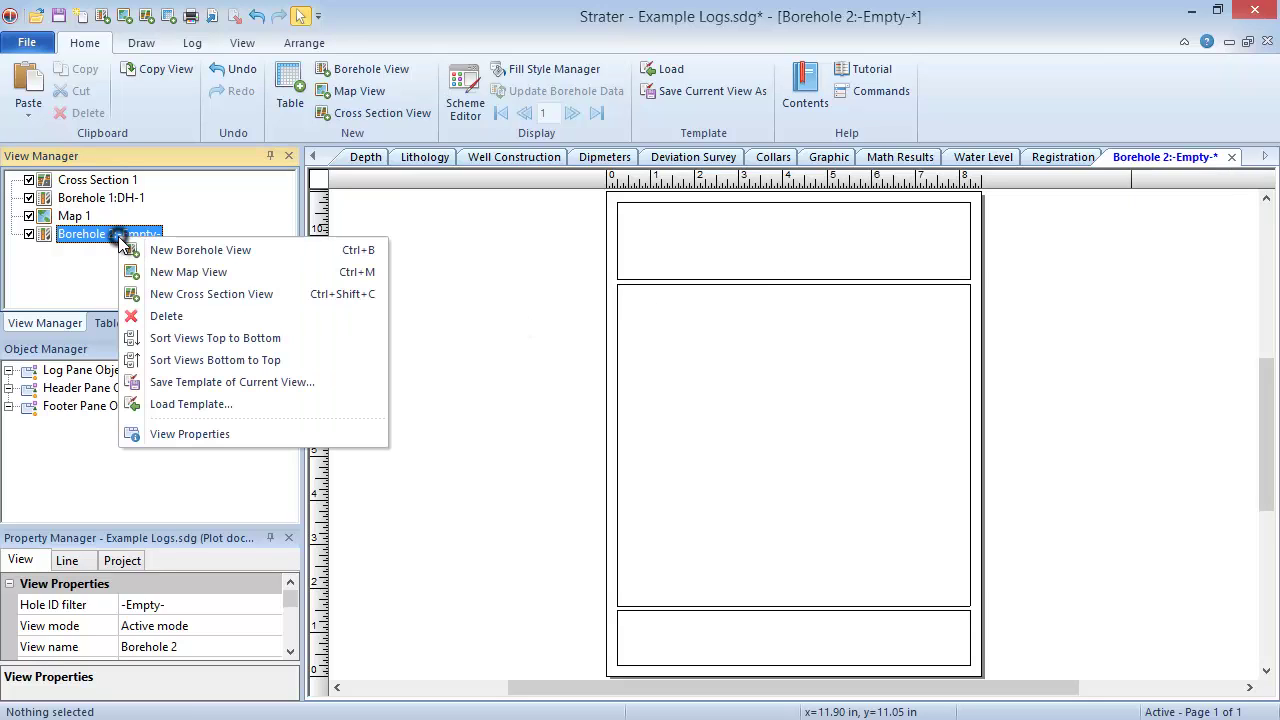
pyautogui.click(200, 316)
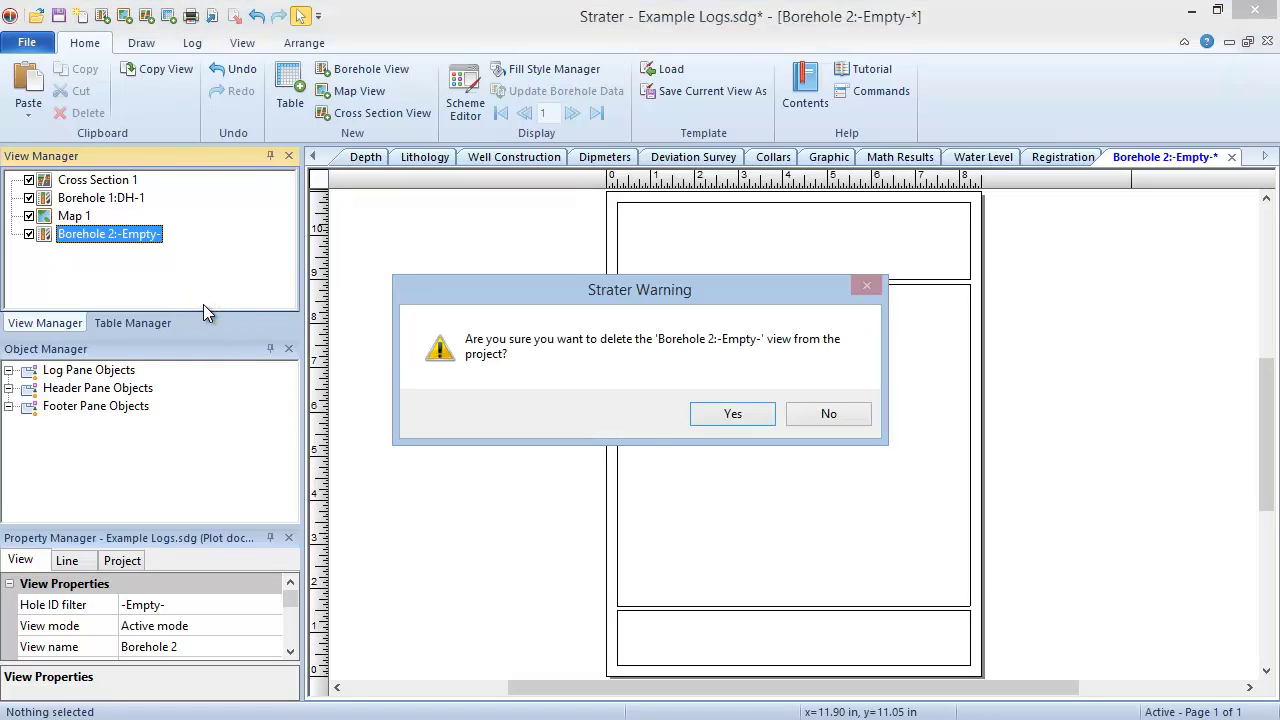
# - Confirm removing Borehole 2, then show the Table Manager's data table list and its options
pyautogui.click(704, 421)
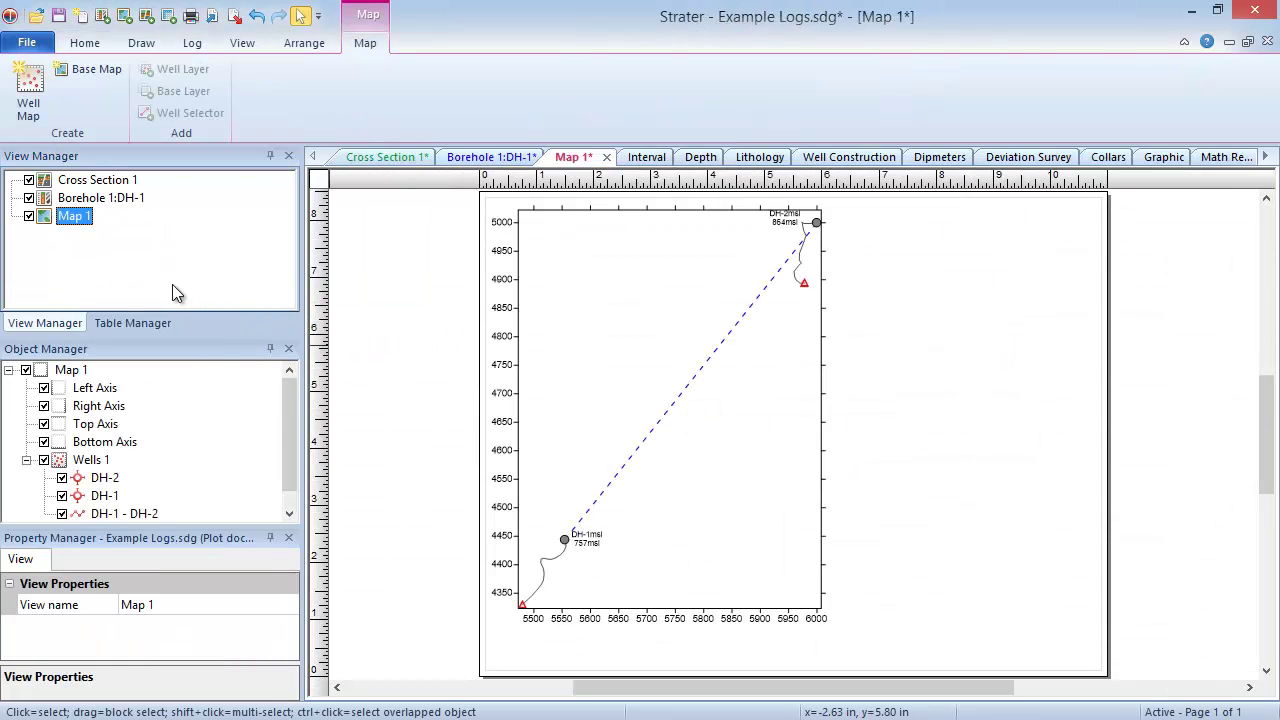
pyautogui.moveTo(163, 321); pyautogui.dragTo(197, 327)
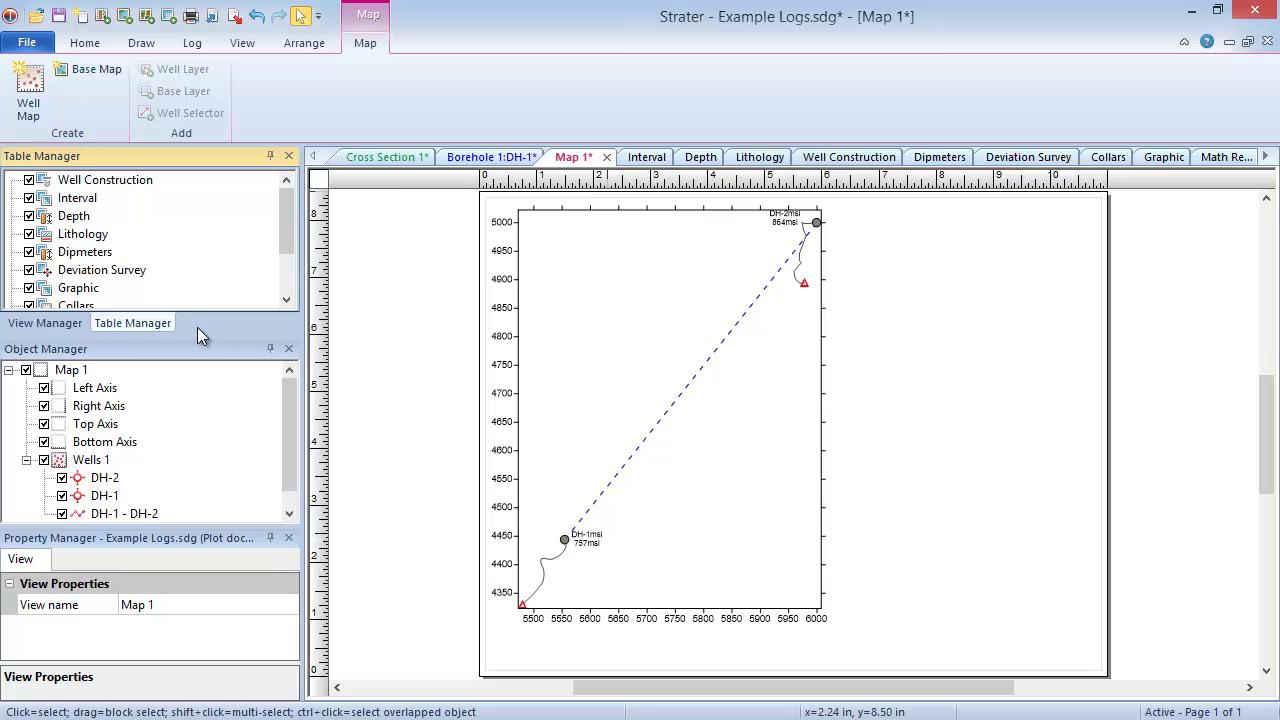
pyautogui.rightClick(211, 266)
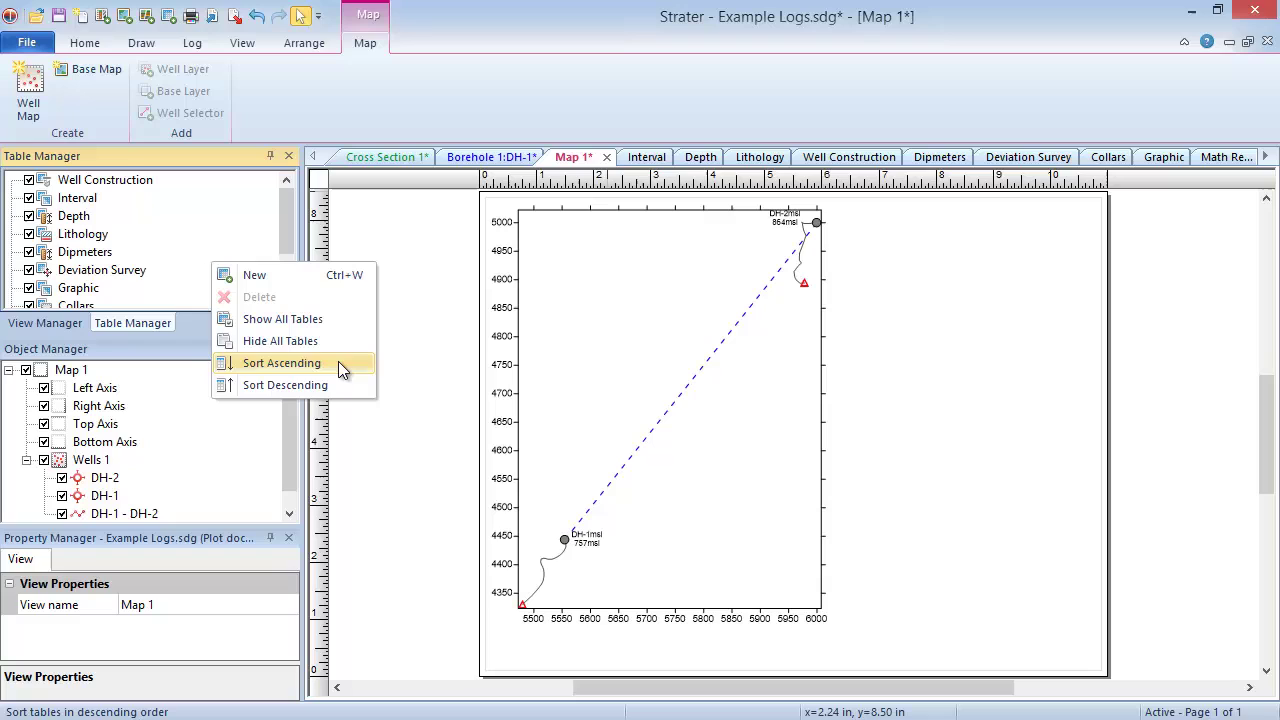
pyautogui.click(420, 424)
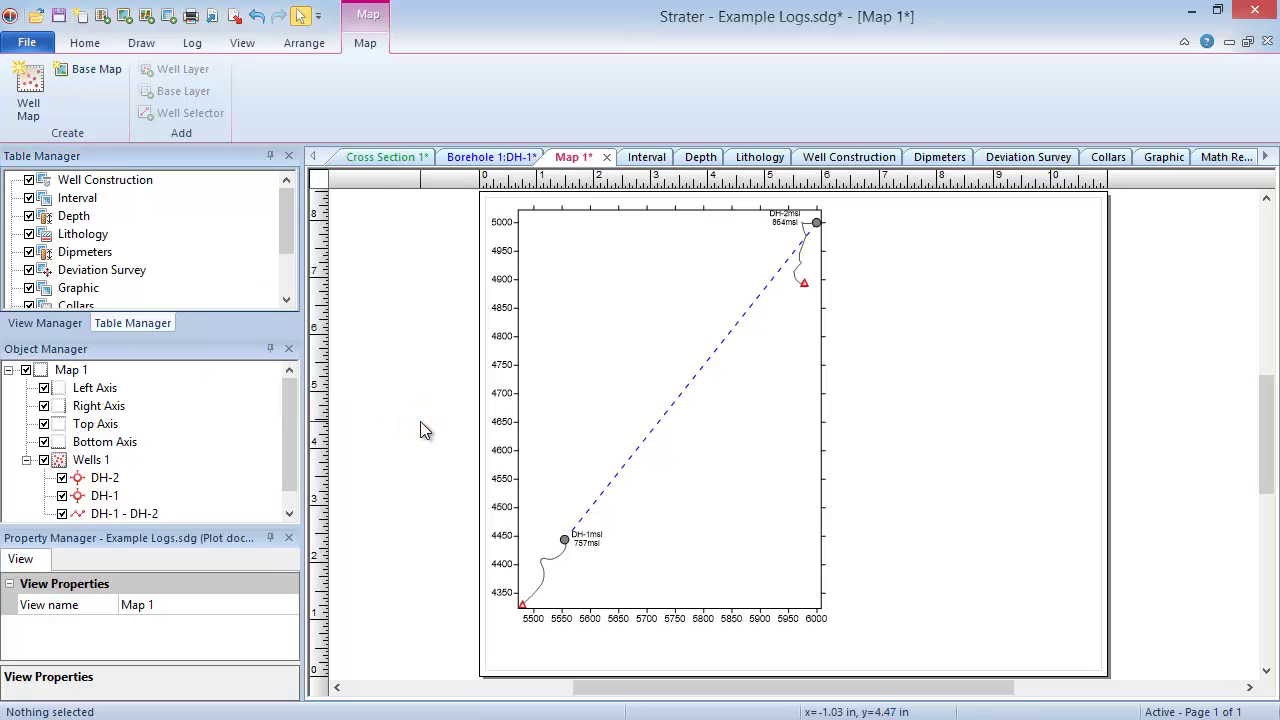
# - Back on Borehole 1:DH-1, expand and collapse the Log, Header and Footer Pane Objects groups
pyautogui.click(472, 158)
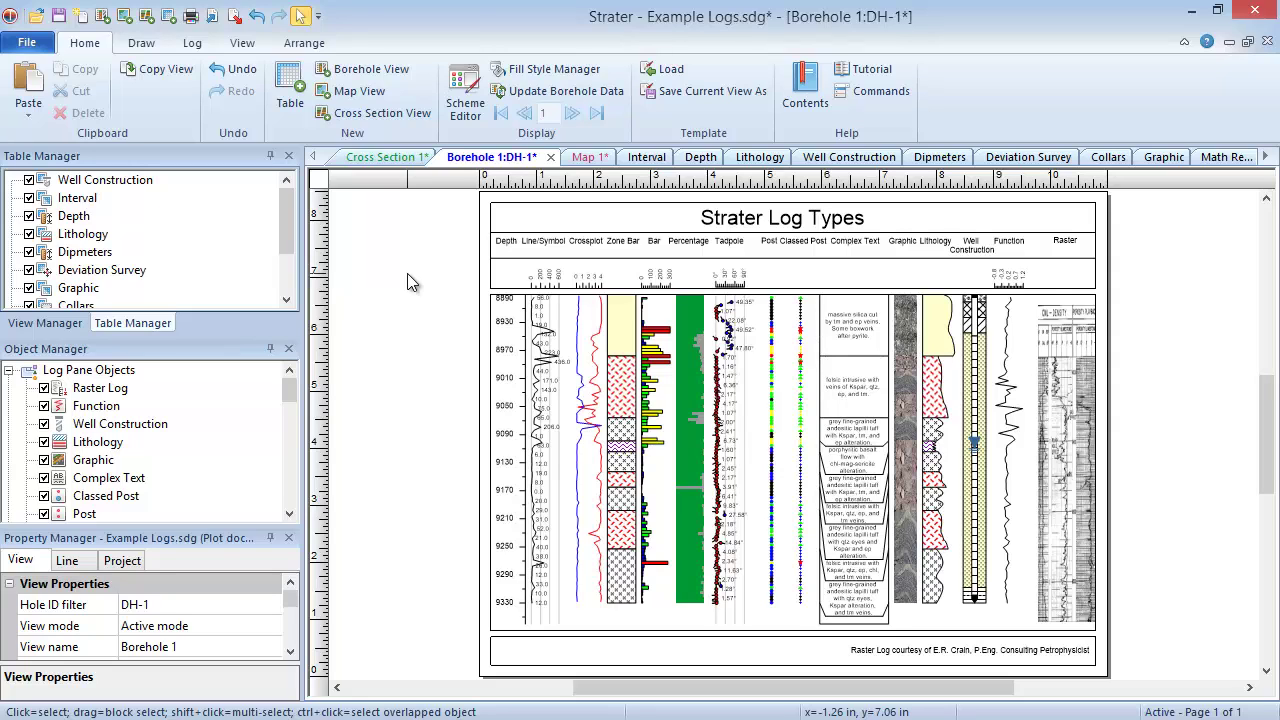
pyautogui.click(9, 371)
pyautogui.click(8, 388)
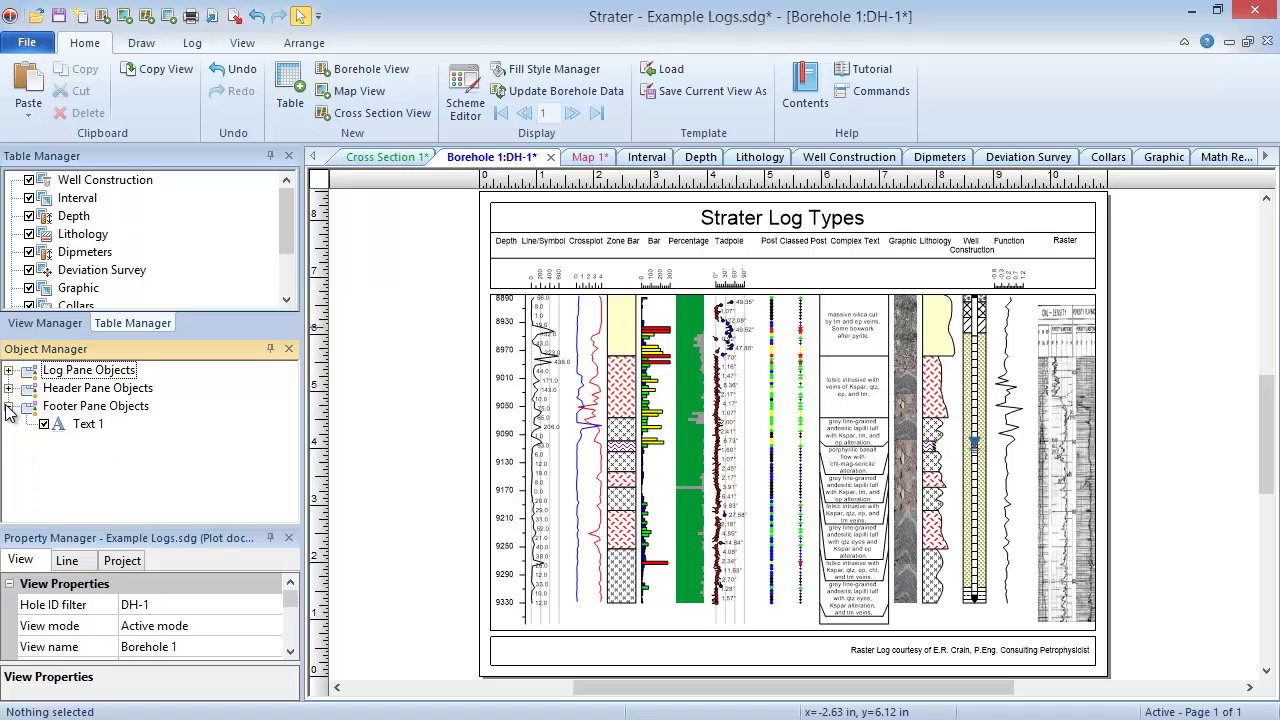
pyautogui.click(8, 406)
pyautogui.click(8, 371)
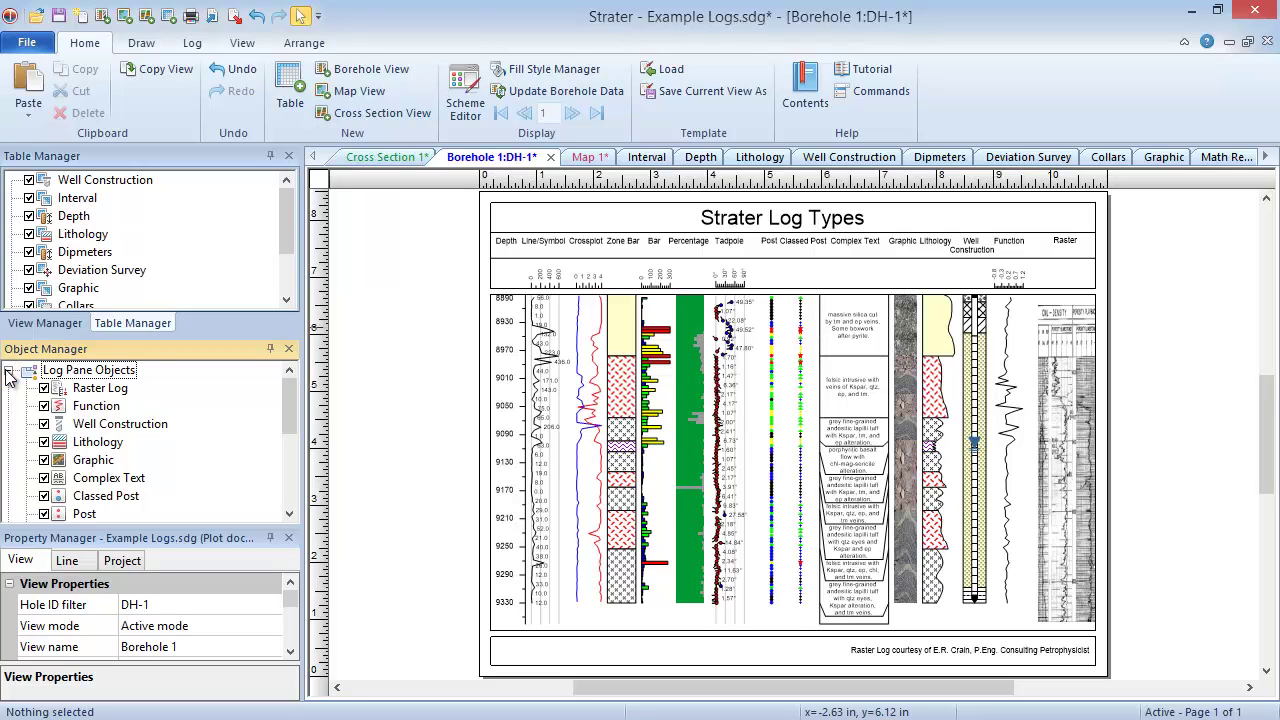
pyautogui.click(8, 371)
pyautogui.click(8, 389)
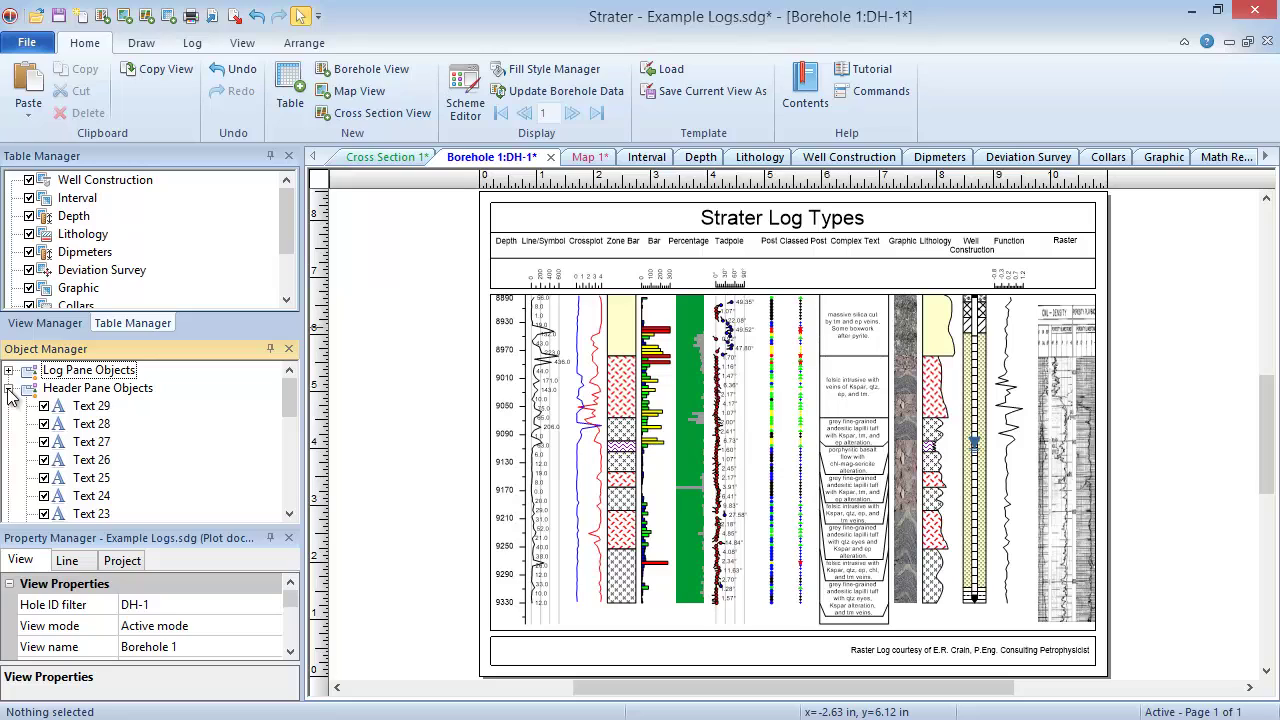
pyautogui.click(8, 389)
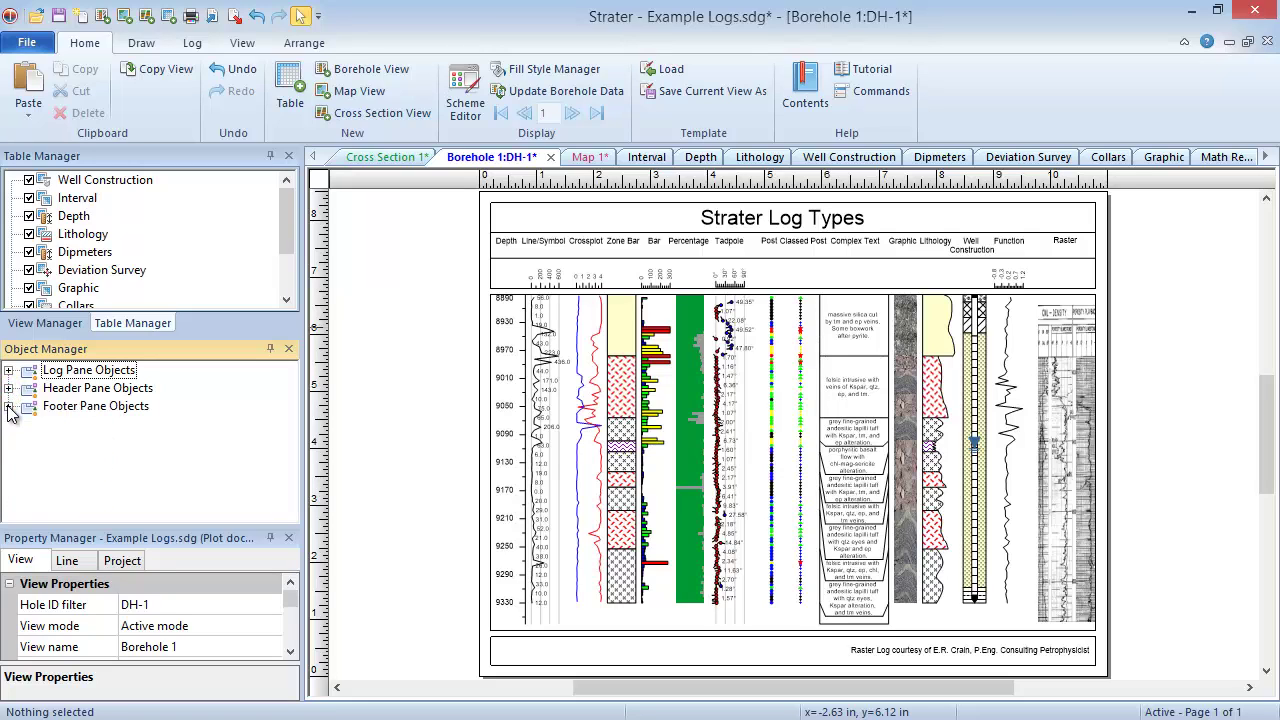
pyautogui.click(8, 407)
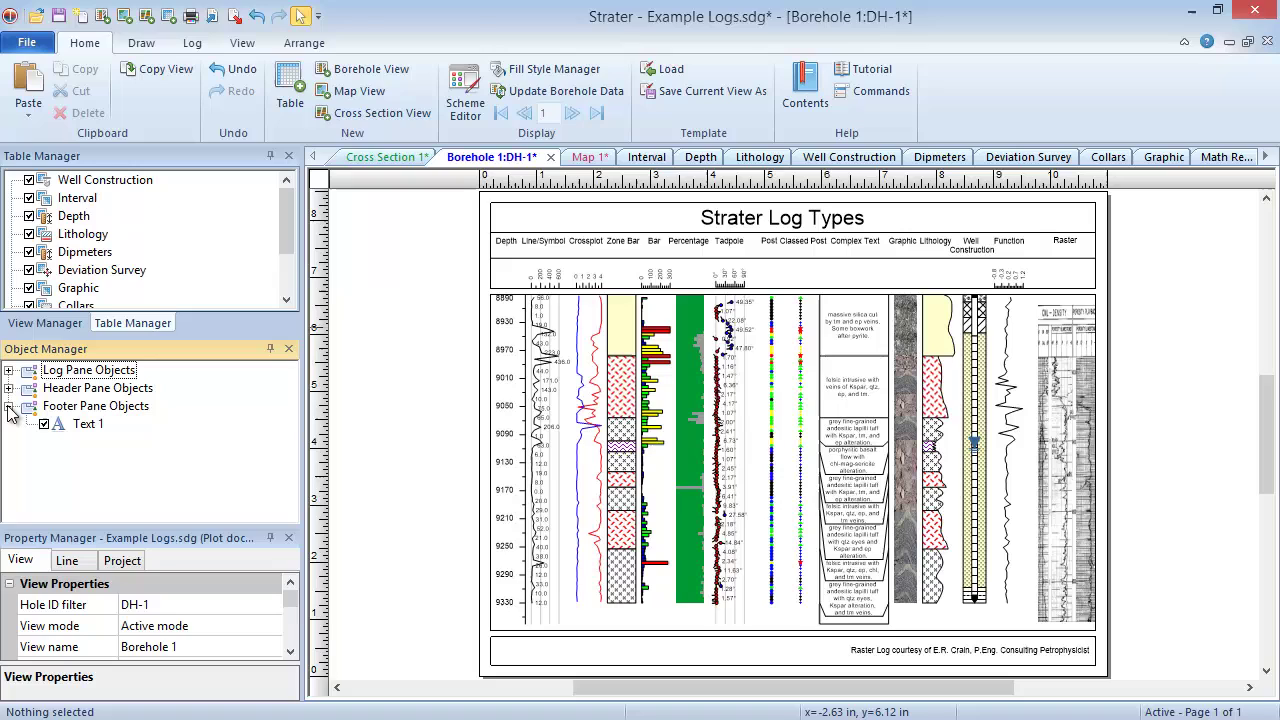
pyautogui.click(8, 407)
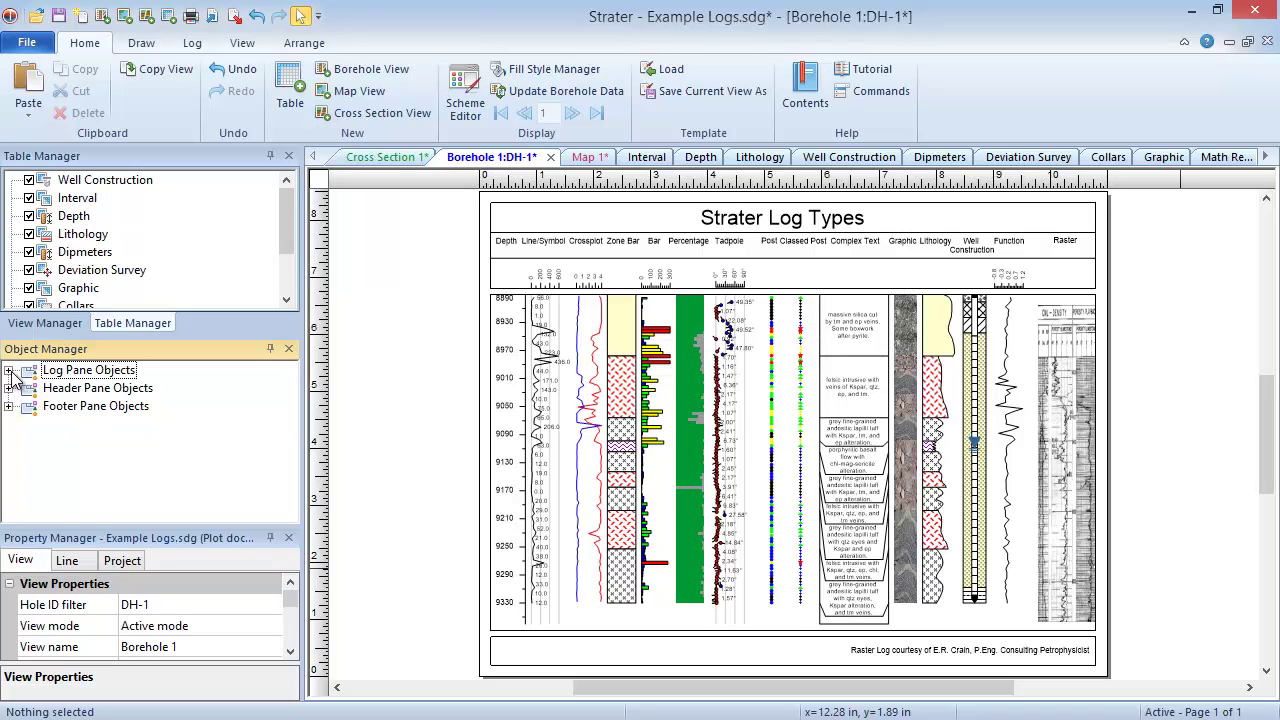
# - List the log pane objects and select the Function and Raster log columns
pyautogui.click(8, 371)
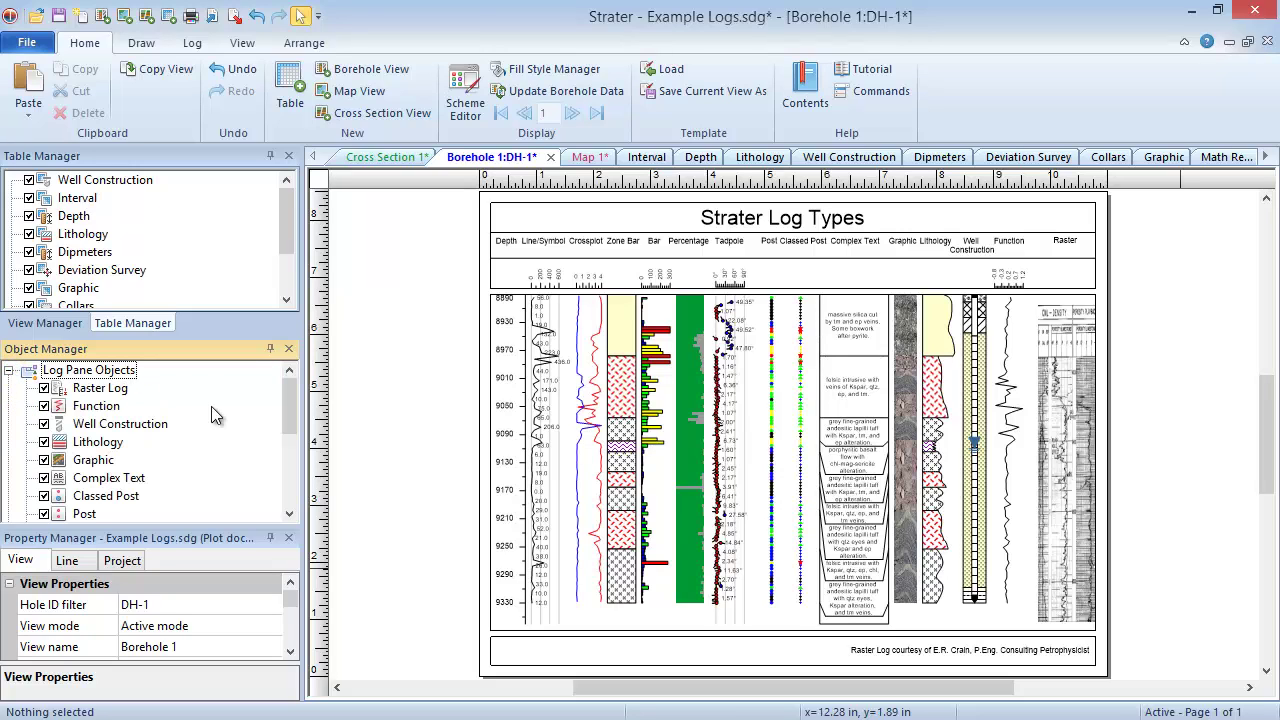
pyautogui.click(1008, 580)
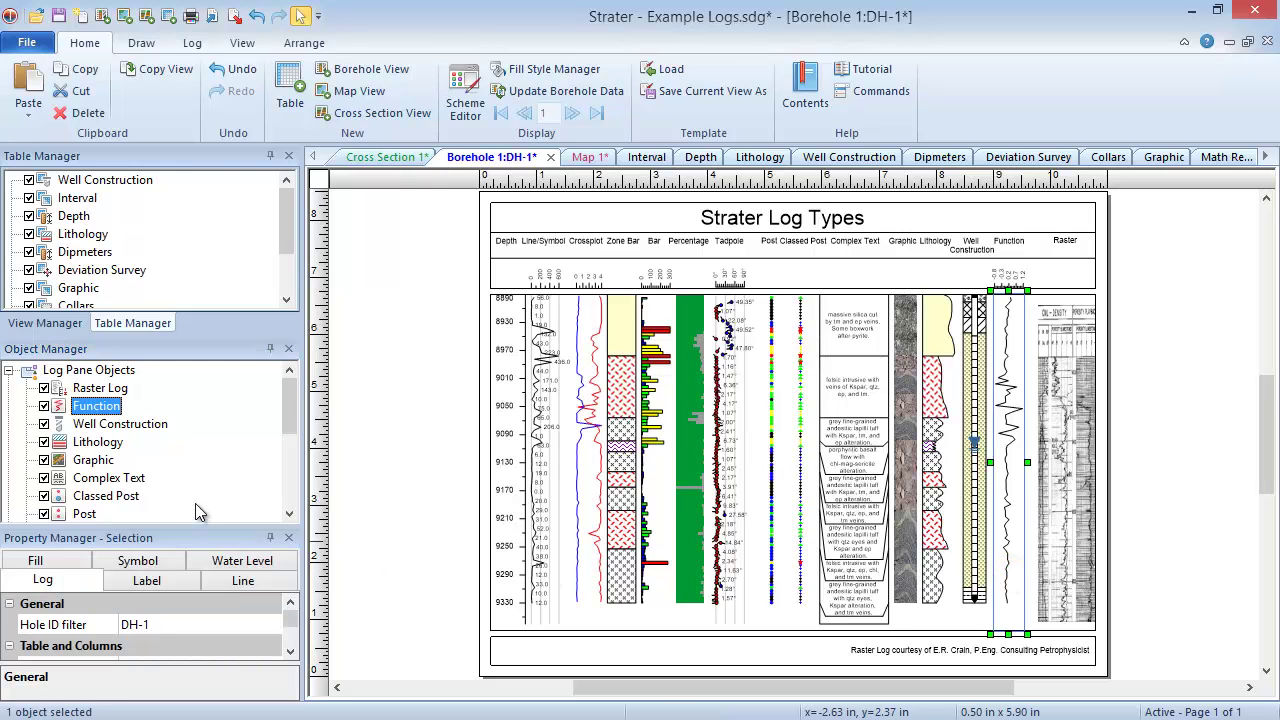
pyautogui.click(120, 390)
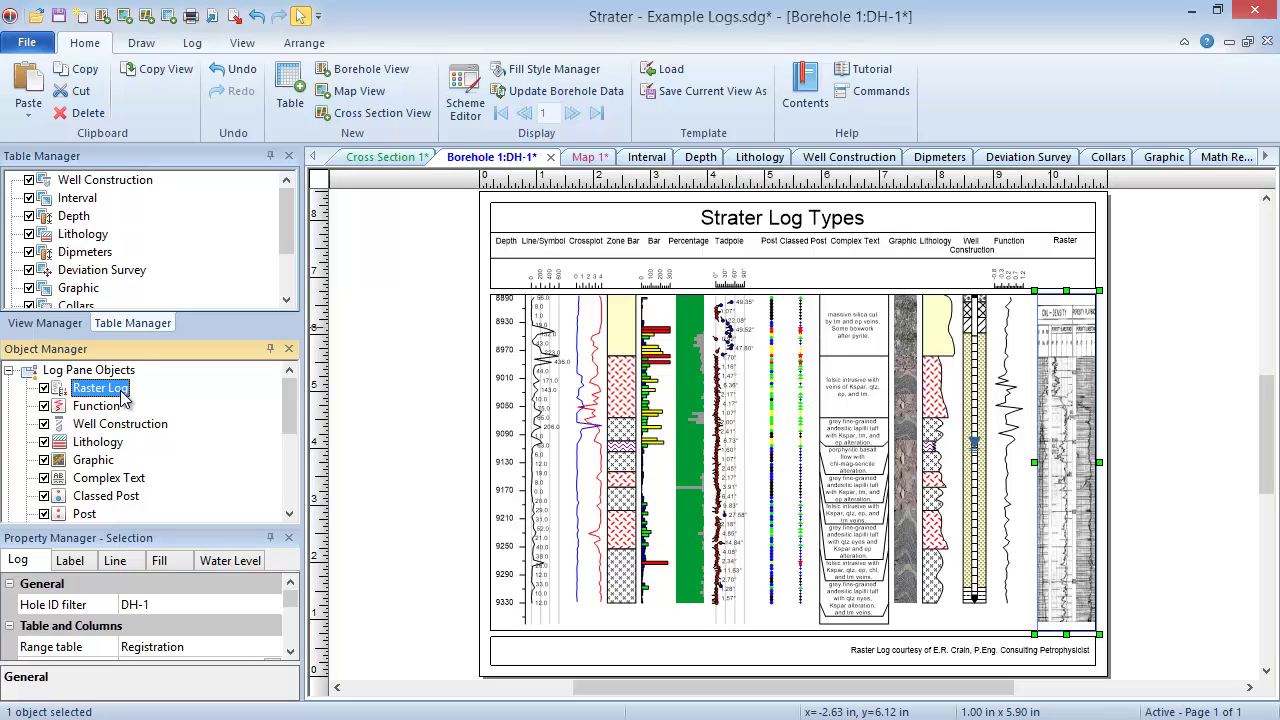
# - Set the Complex Text log's label font Foreground color to Red
pyautogui.click(140, 480)
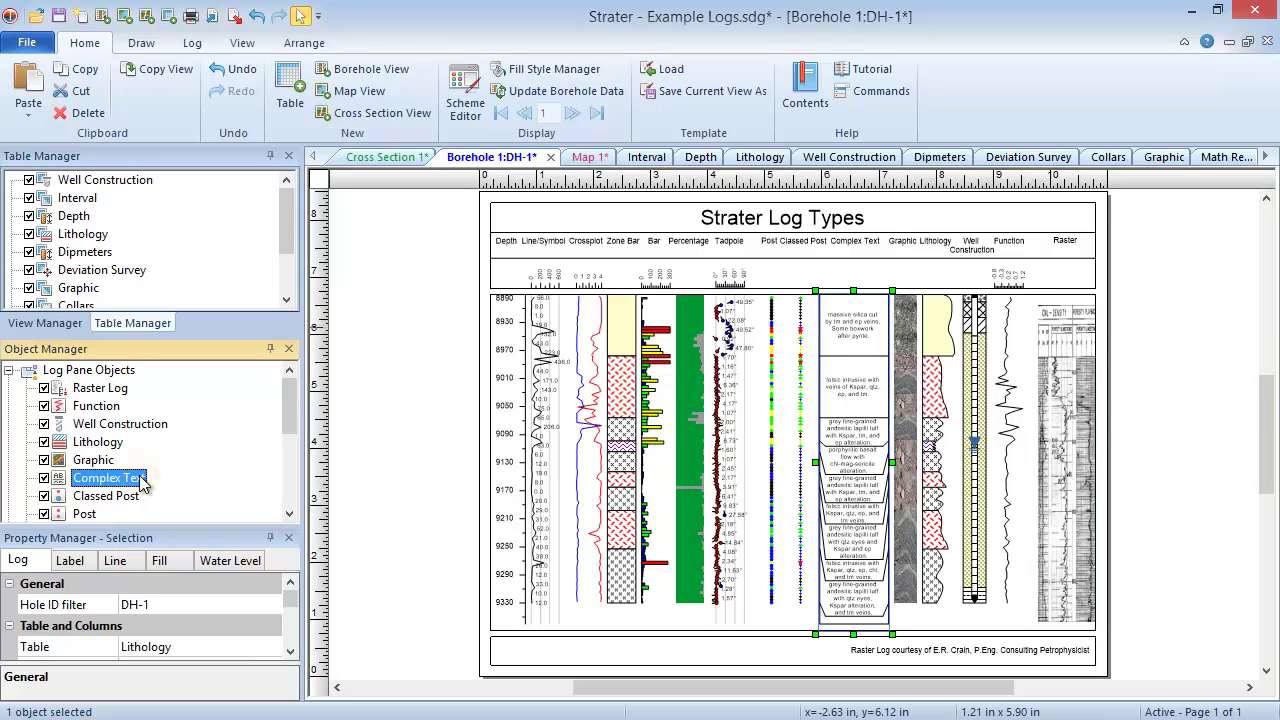
pyautogui.click(72, 561)
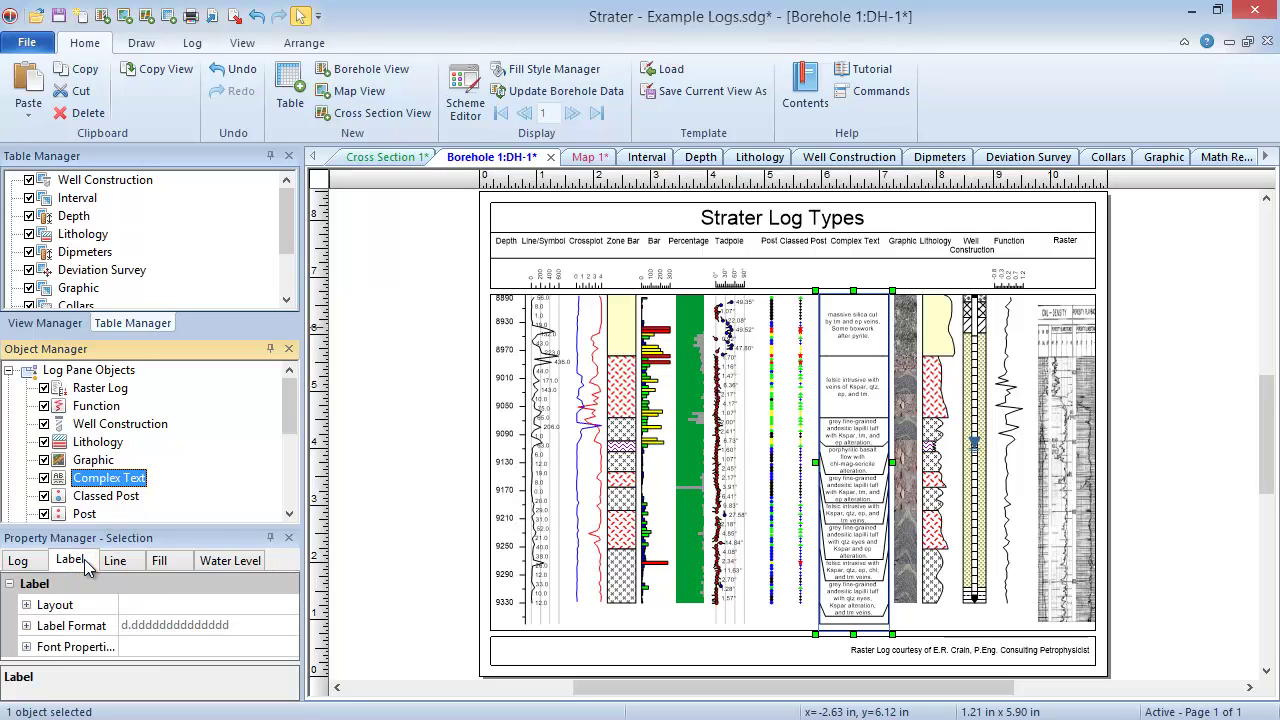
pyautogui.doubleClick(42, 648)
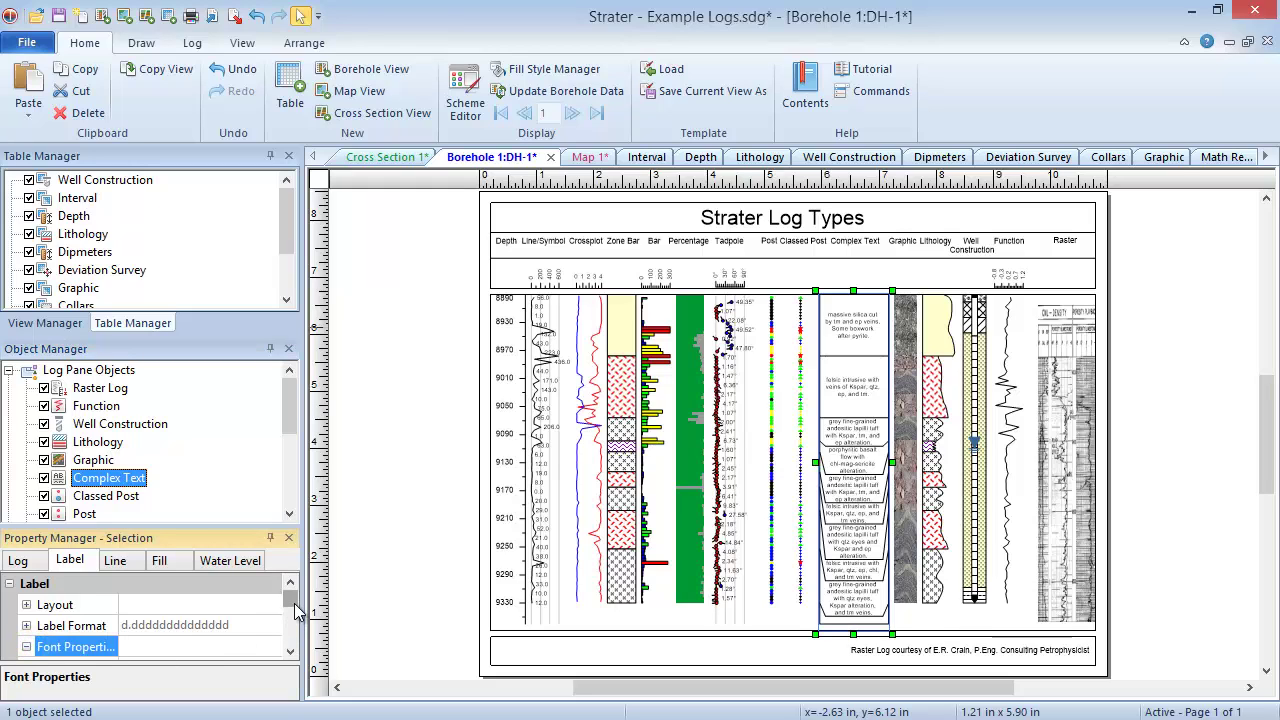
pyautogui.moveTo(291, 600); pyautogui.dragTo(291, 621)
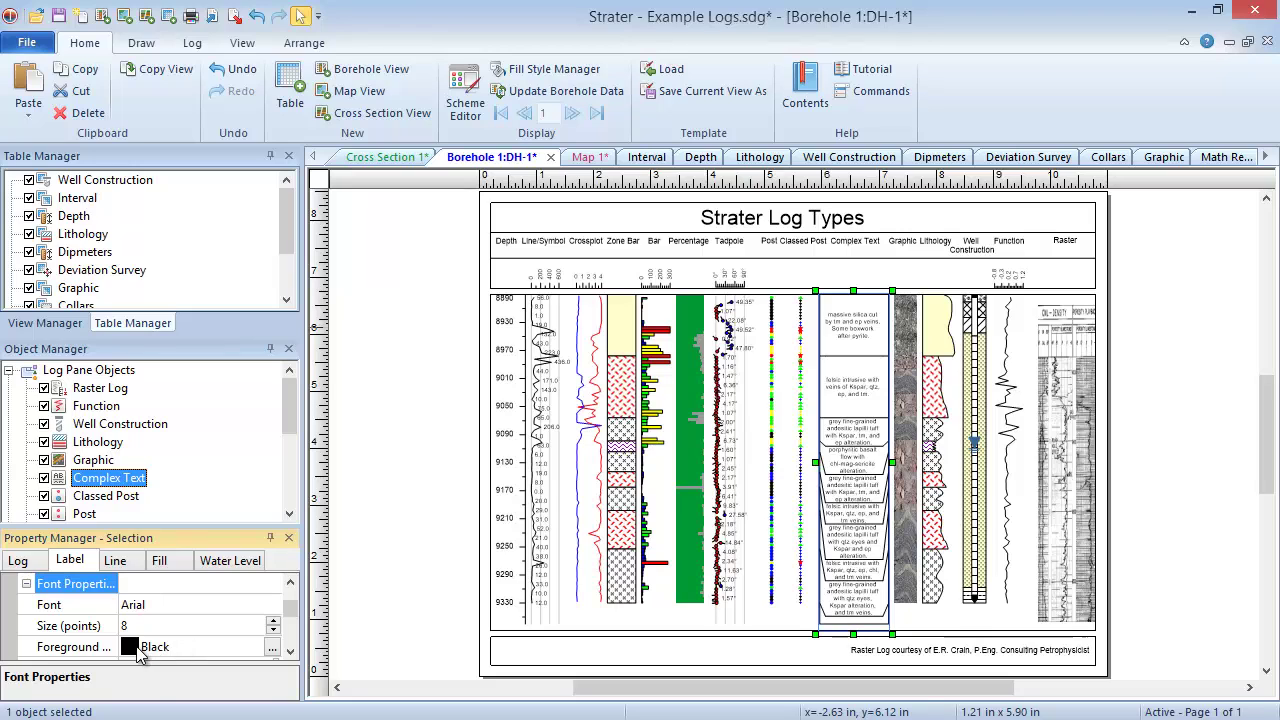
pyautogui.click(137, 648)
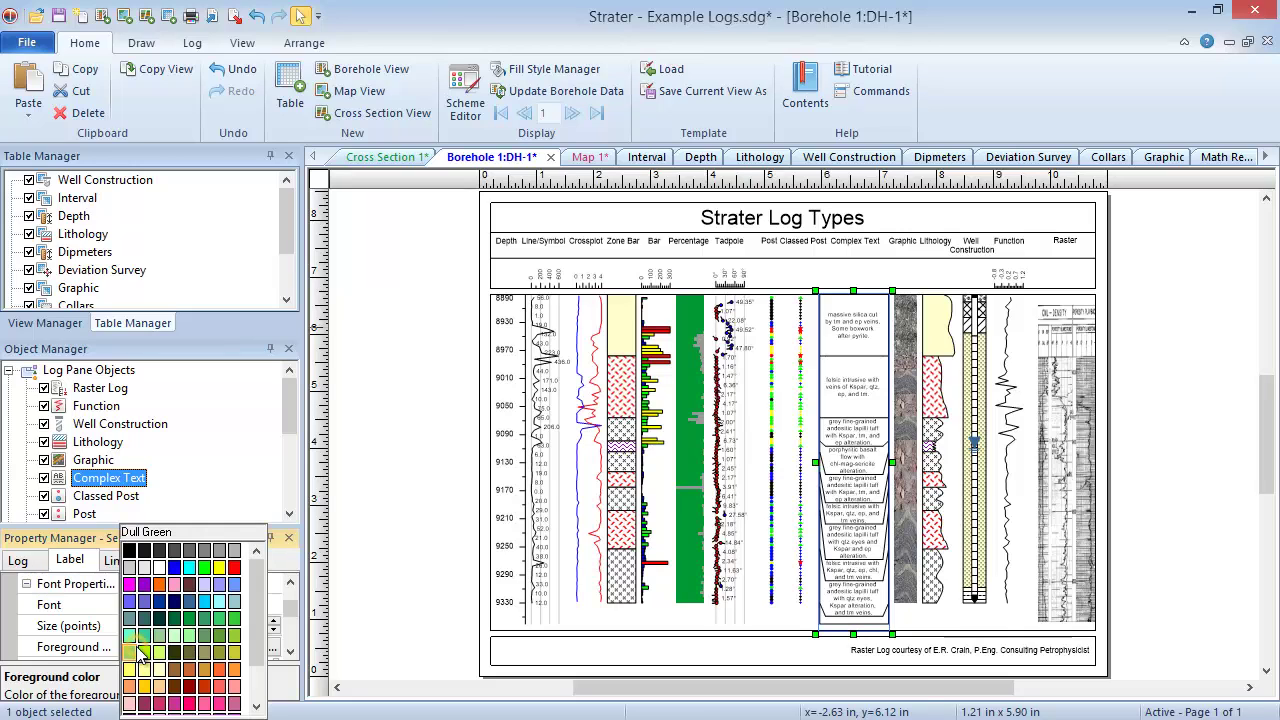
pyautogui.click(234, 569)
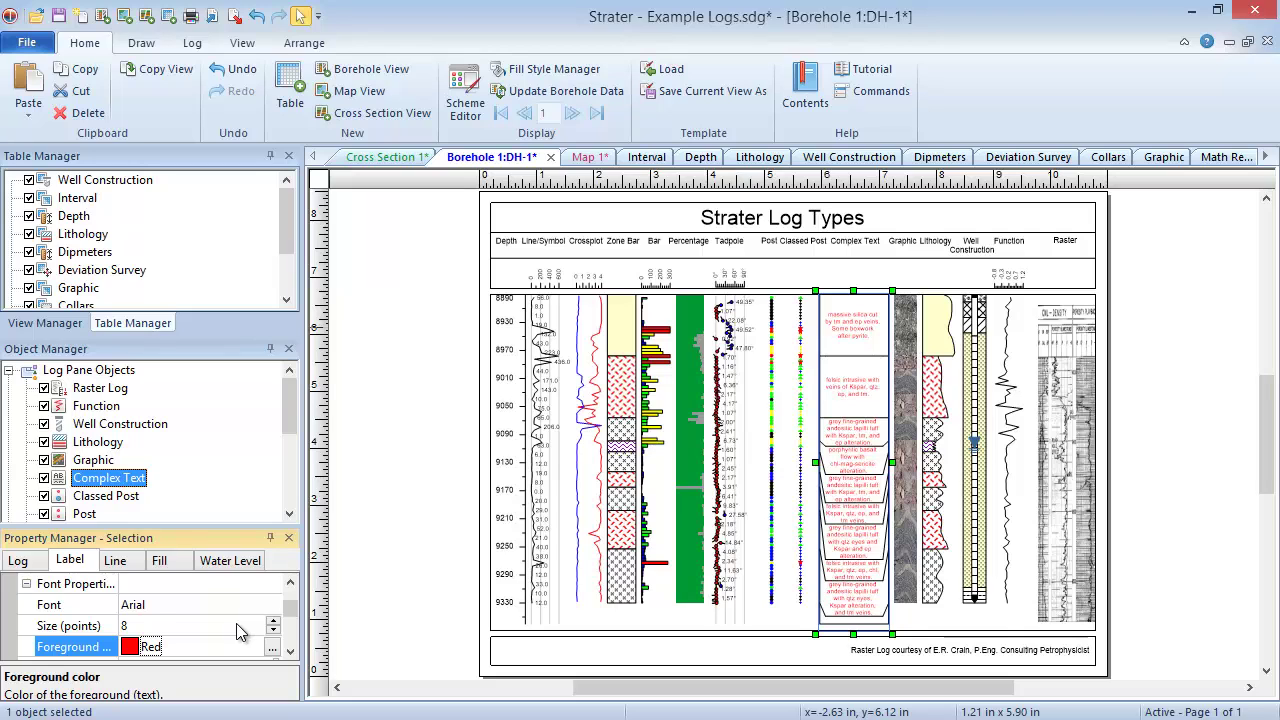
# - Review the Complex Text log's general properties, sourced from the Lithology Description column
pyautogui.click(44, 558)
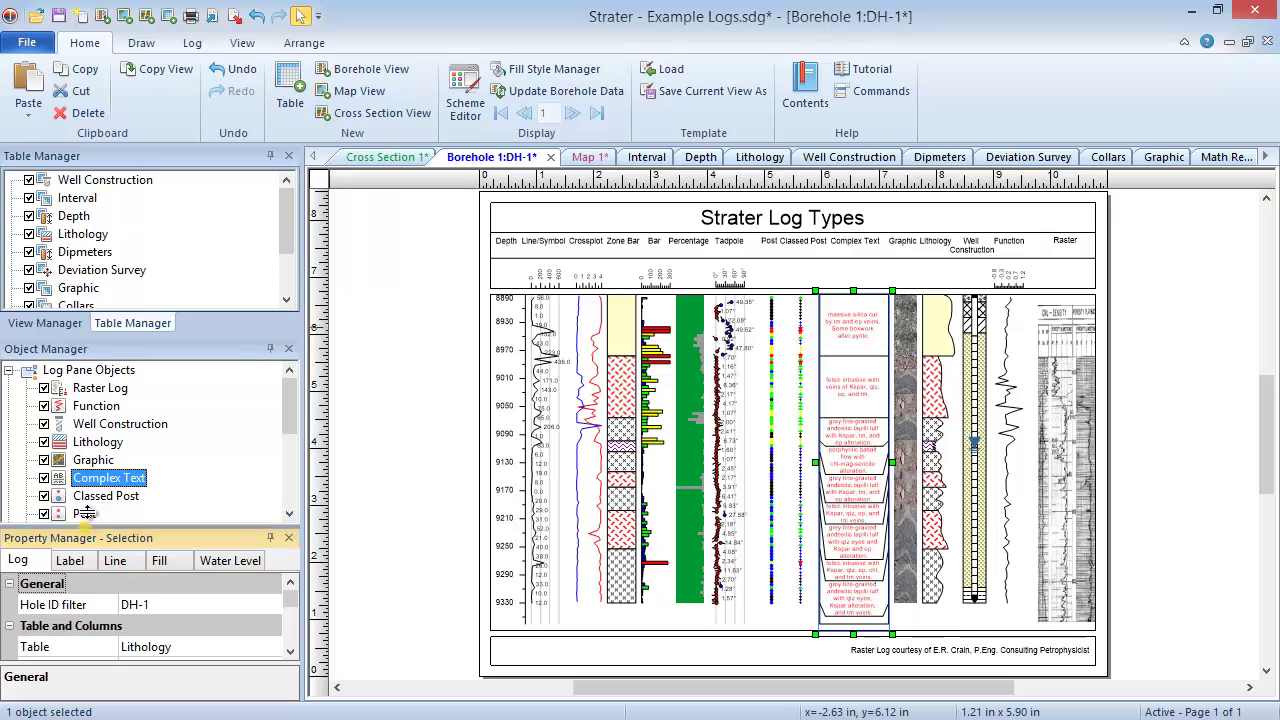
pyautogui.moveTo(87, 512); pyautogui.dragTo(87, 462)
pyautogui.scroll(-1, 290, 570)
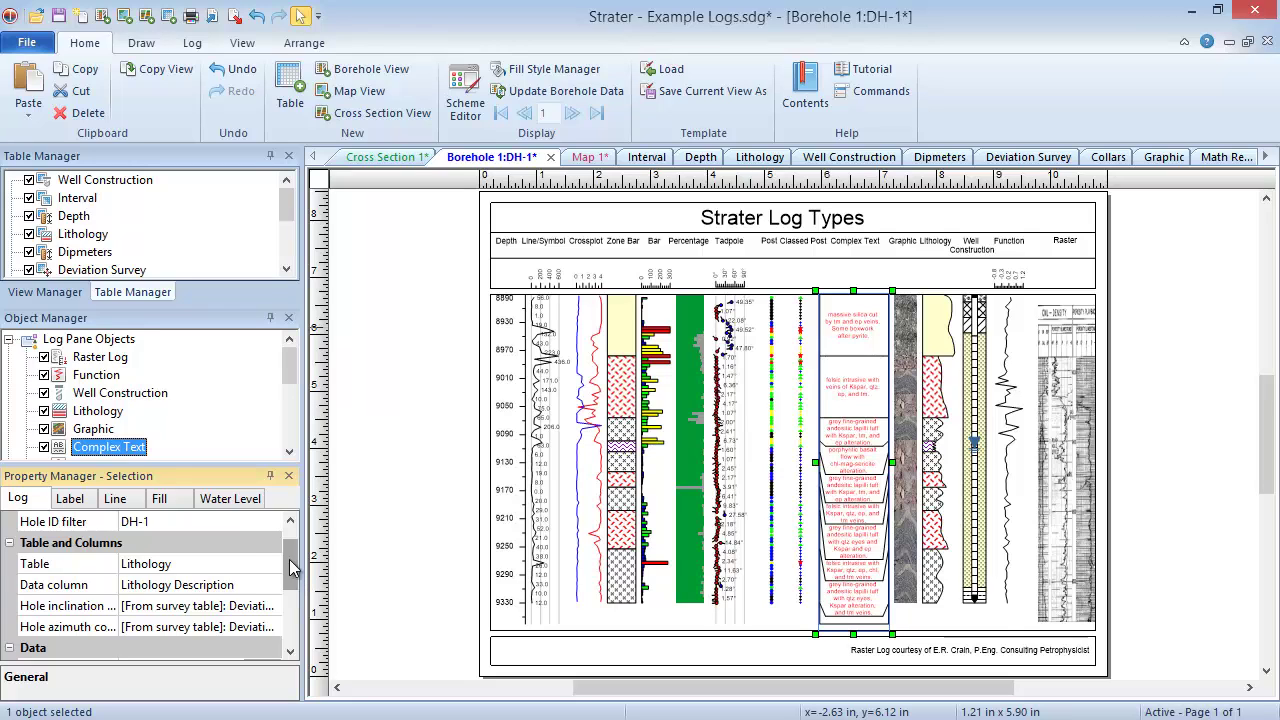
# - Show Borehole 1's View Properties down to its Scale and Reference Datum settings
pyautogui.click(242, 43)
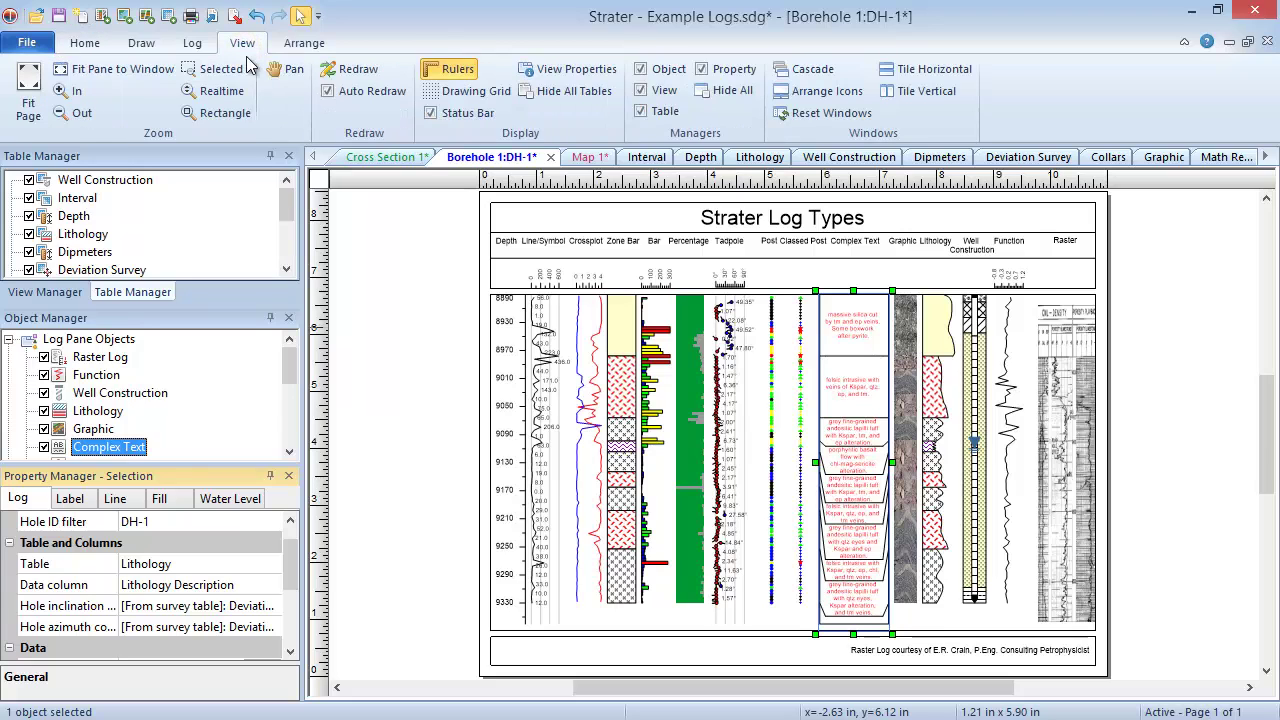
pyautogui.click(592, 74)
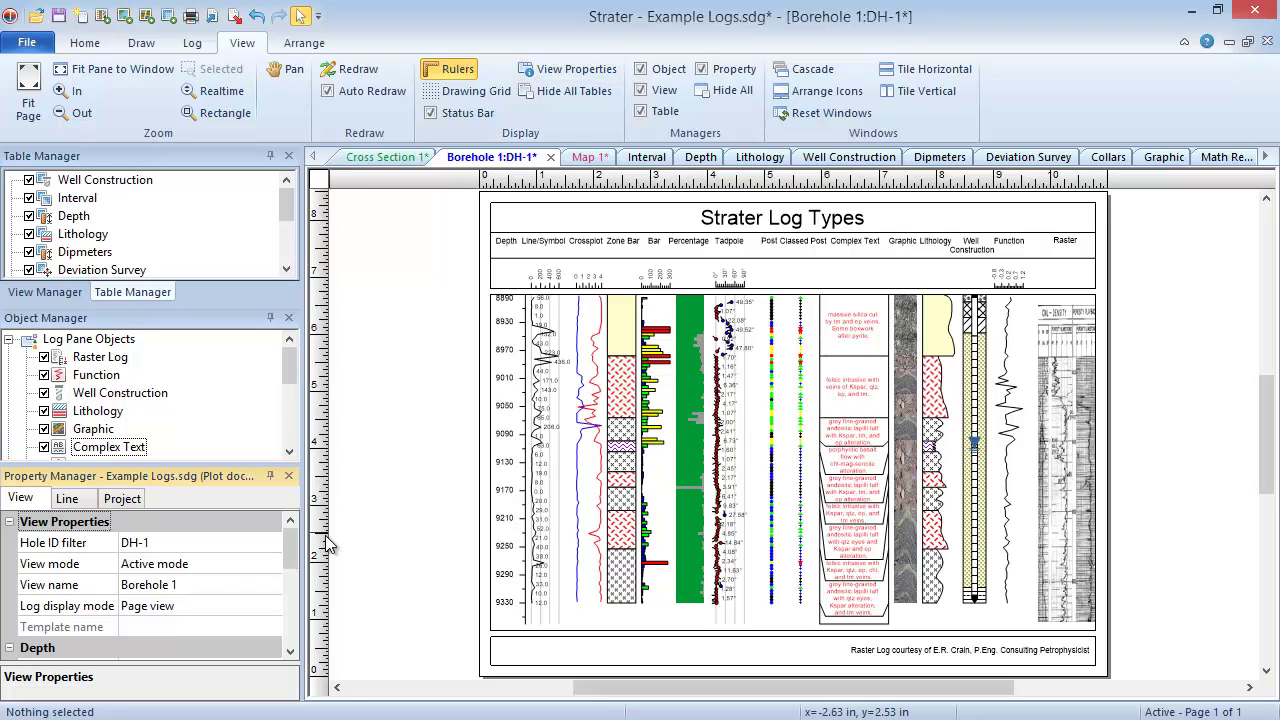
pyautogui.moveTo(287, 543); pyautogui.dragTo(281, 645)
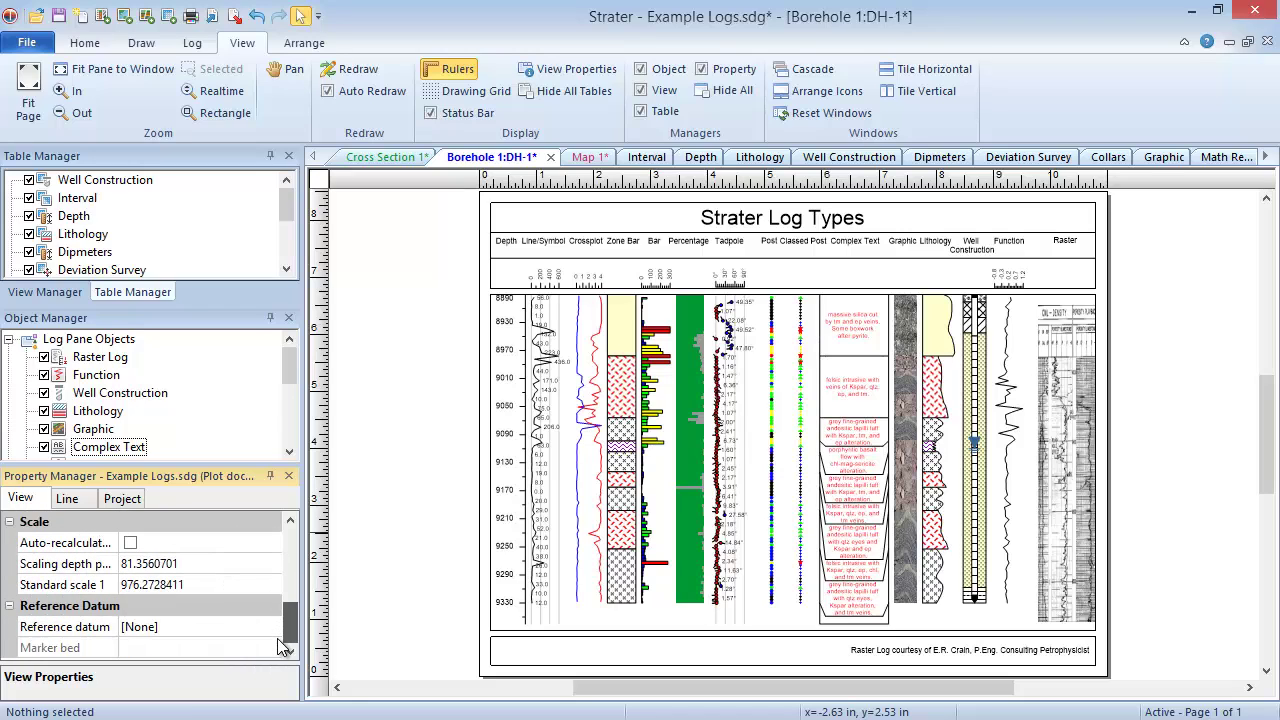